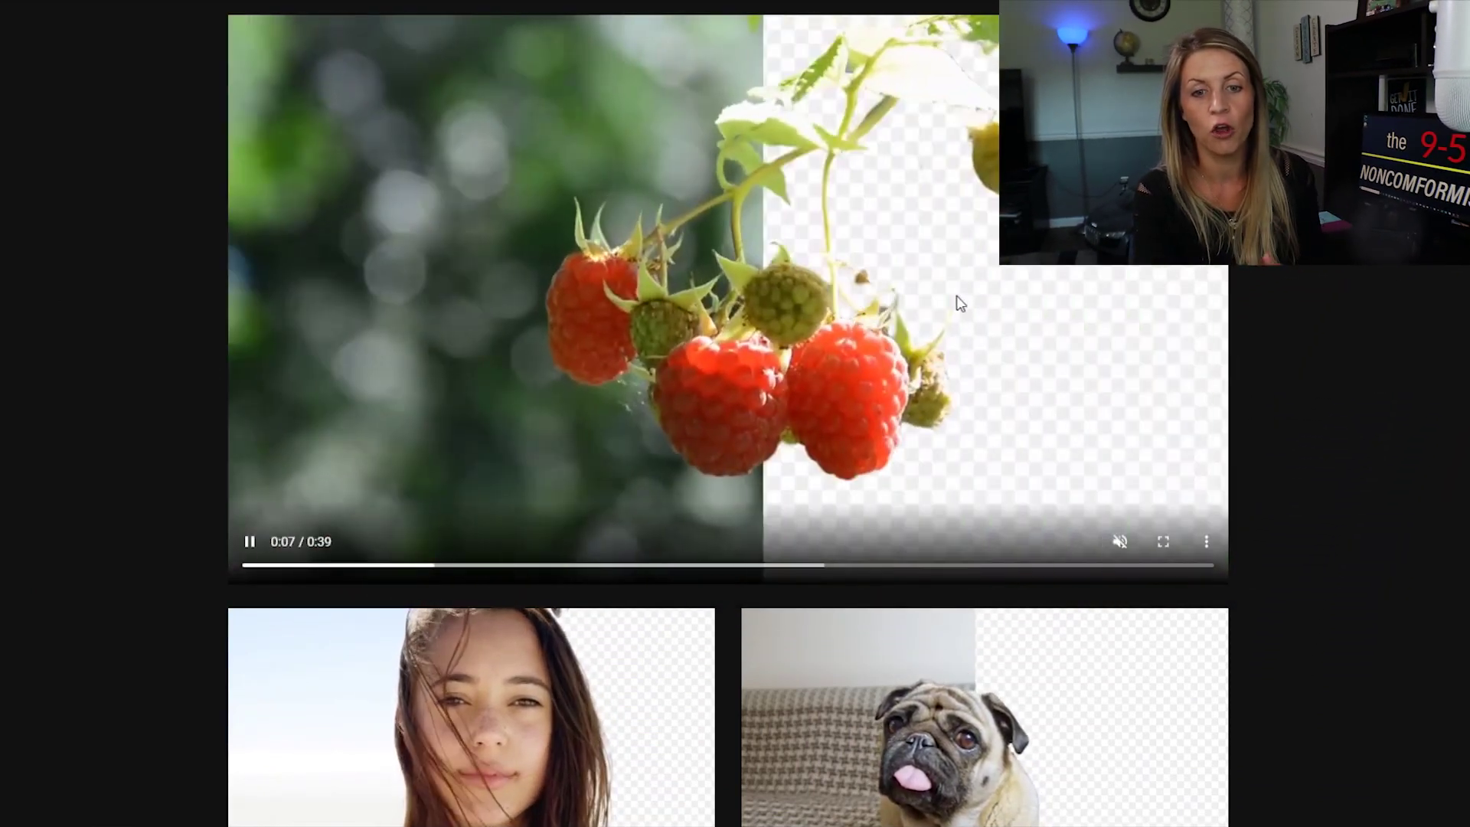
pyautogui.scroll(-3, 692, 291)
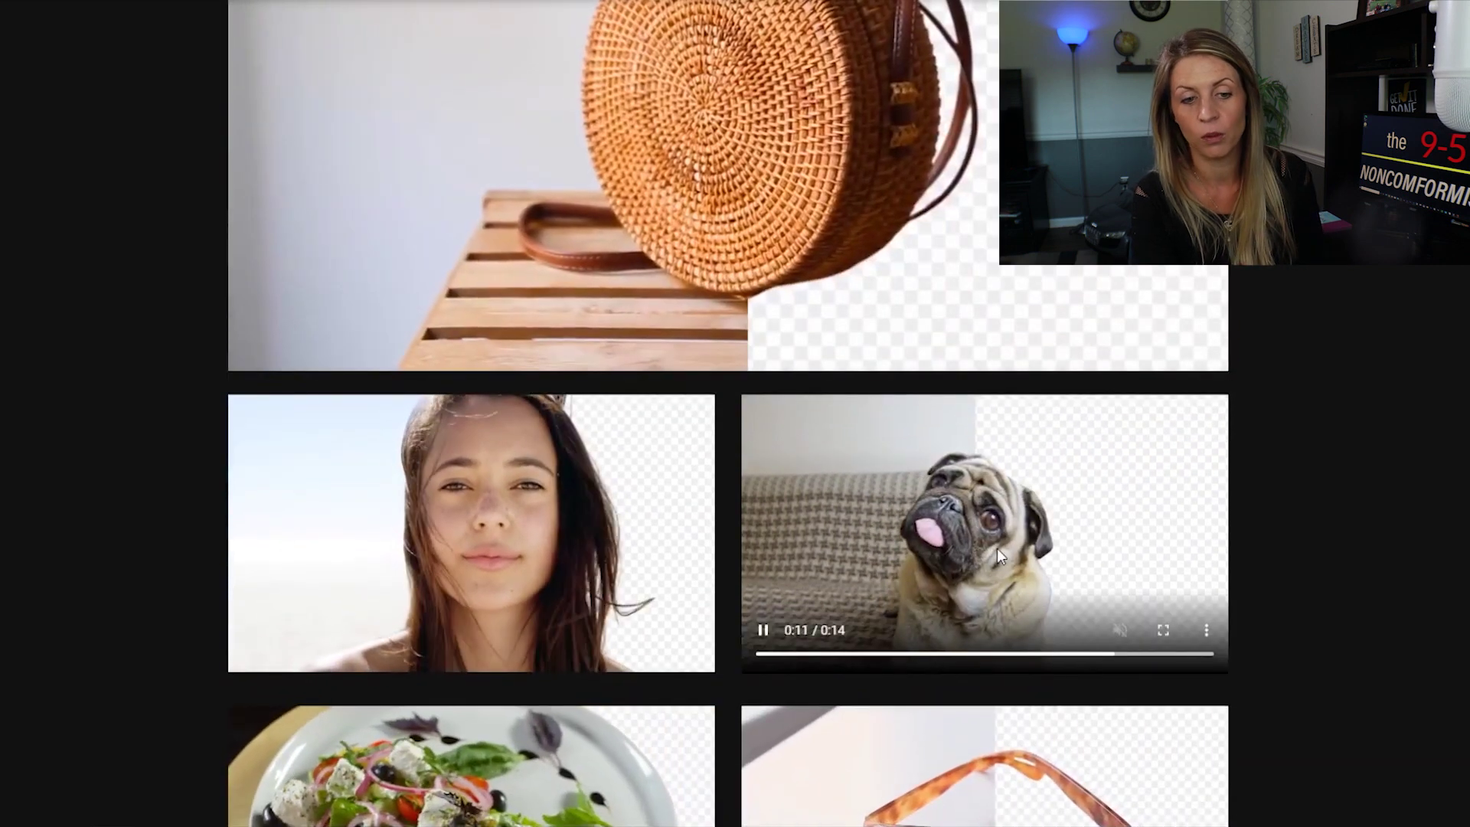
pyautogui.scroll(-3, 526, 427)
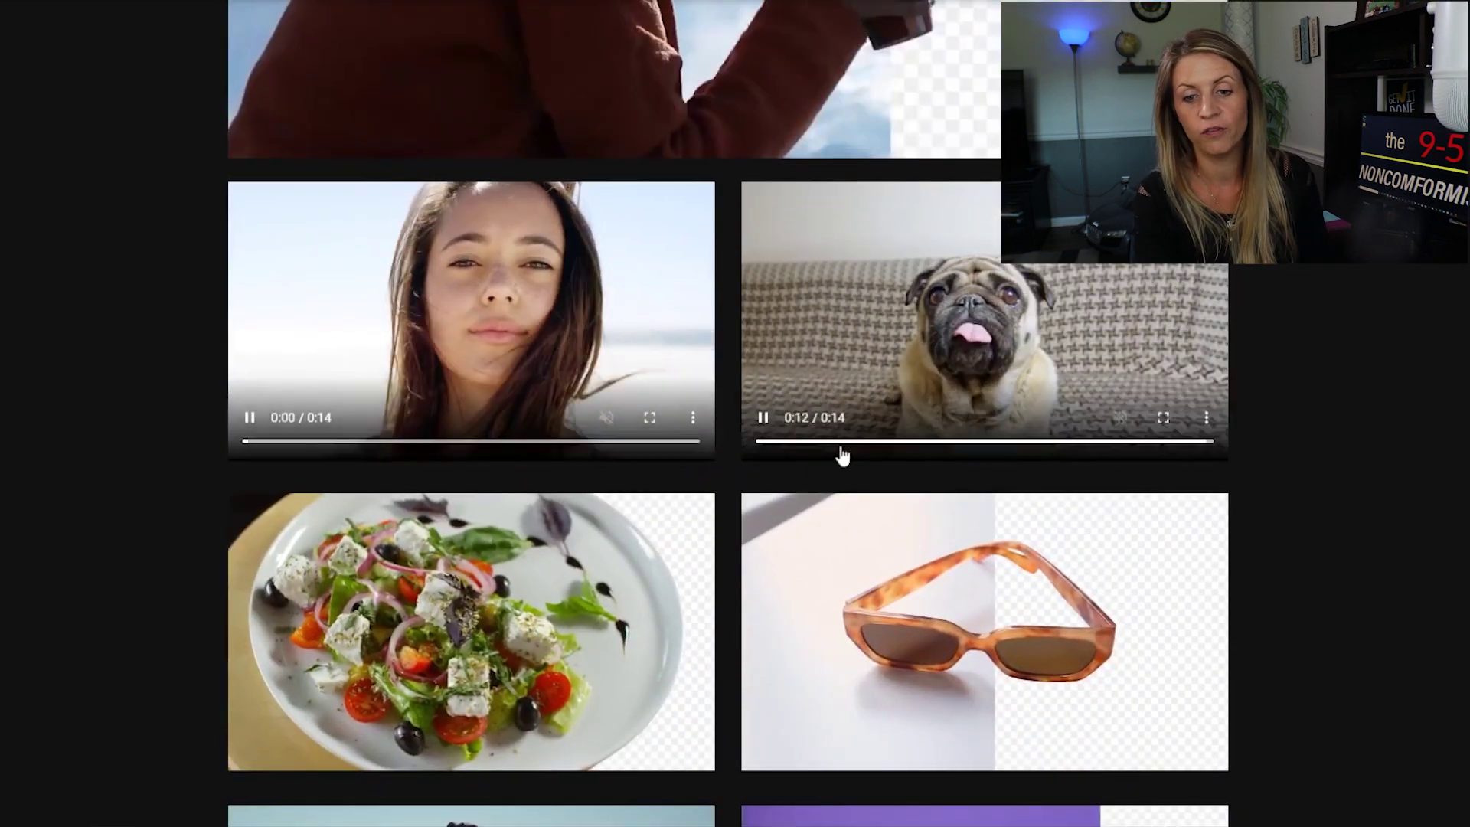
pyautogui.scroll(-2, 1024, 546)
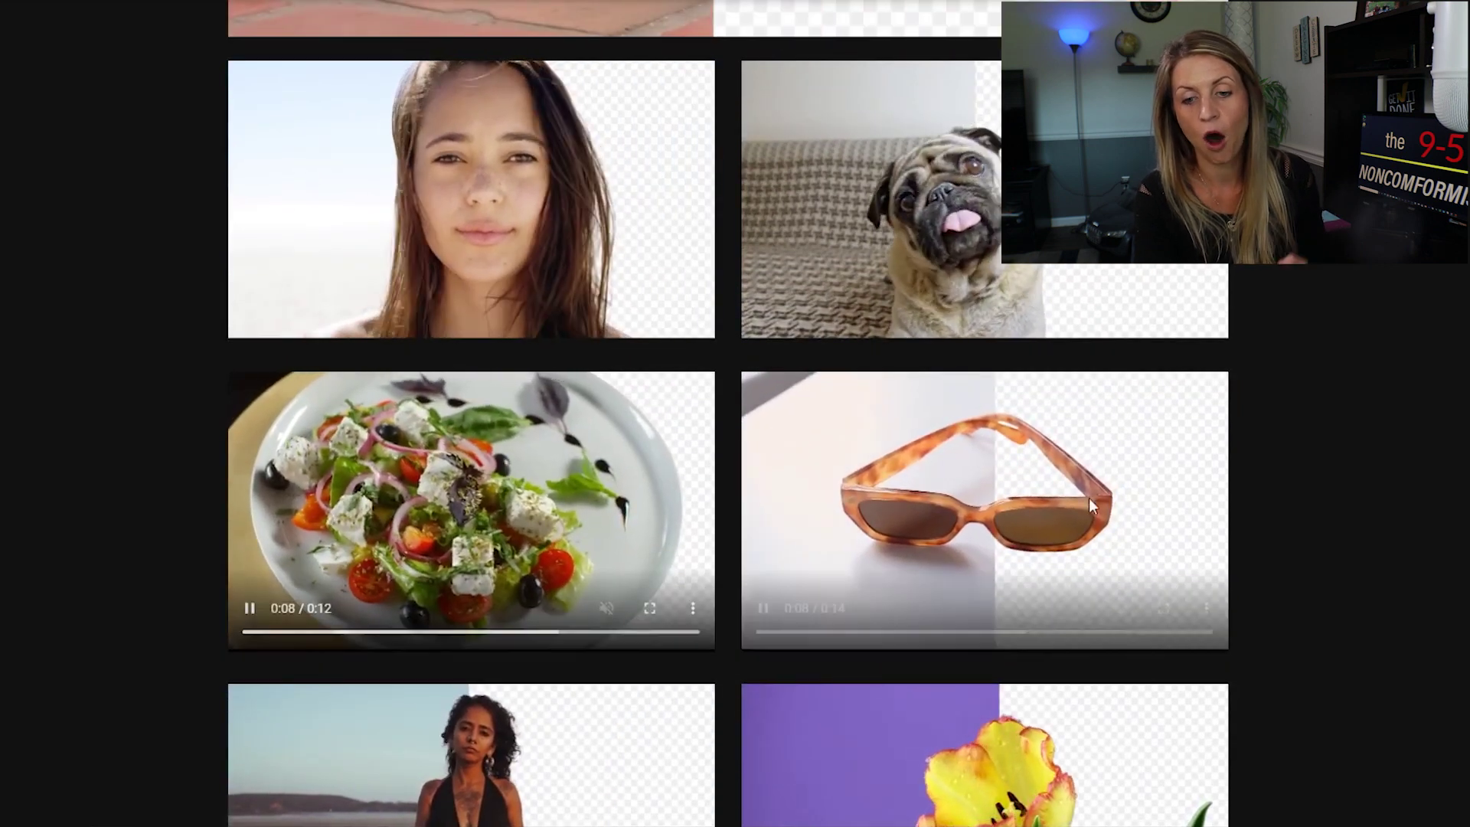
pyautogui.scroll(-5, 1005, 582)
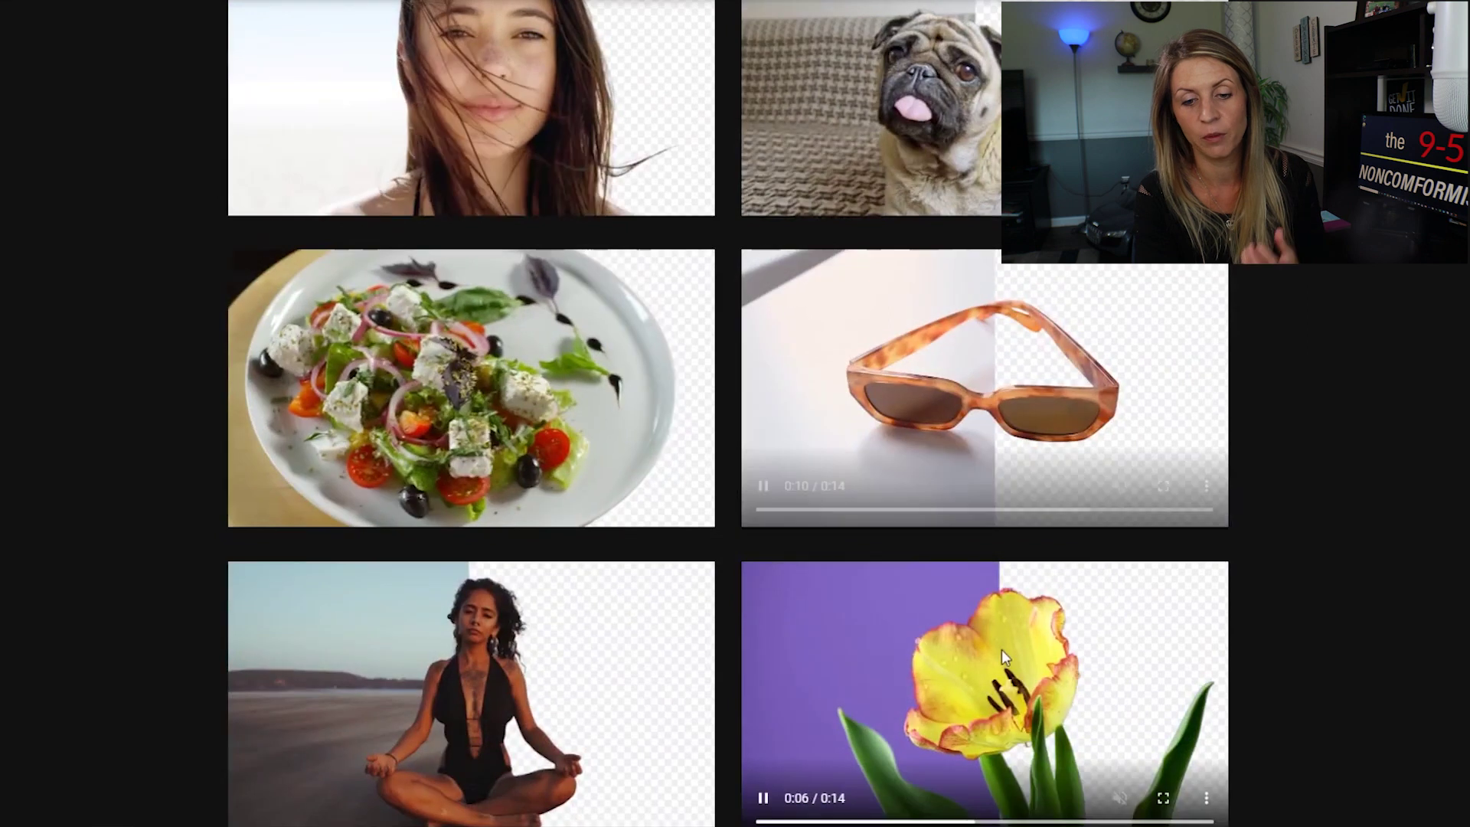
pyautogui.scroll(-4, 965, 655)
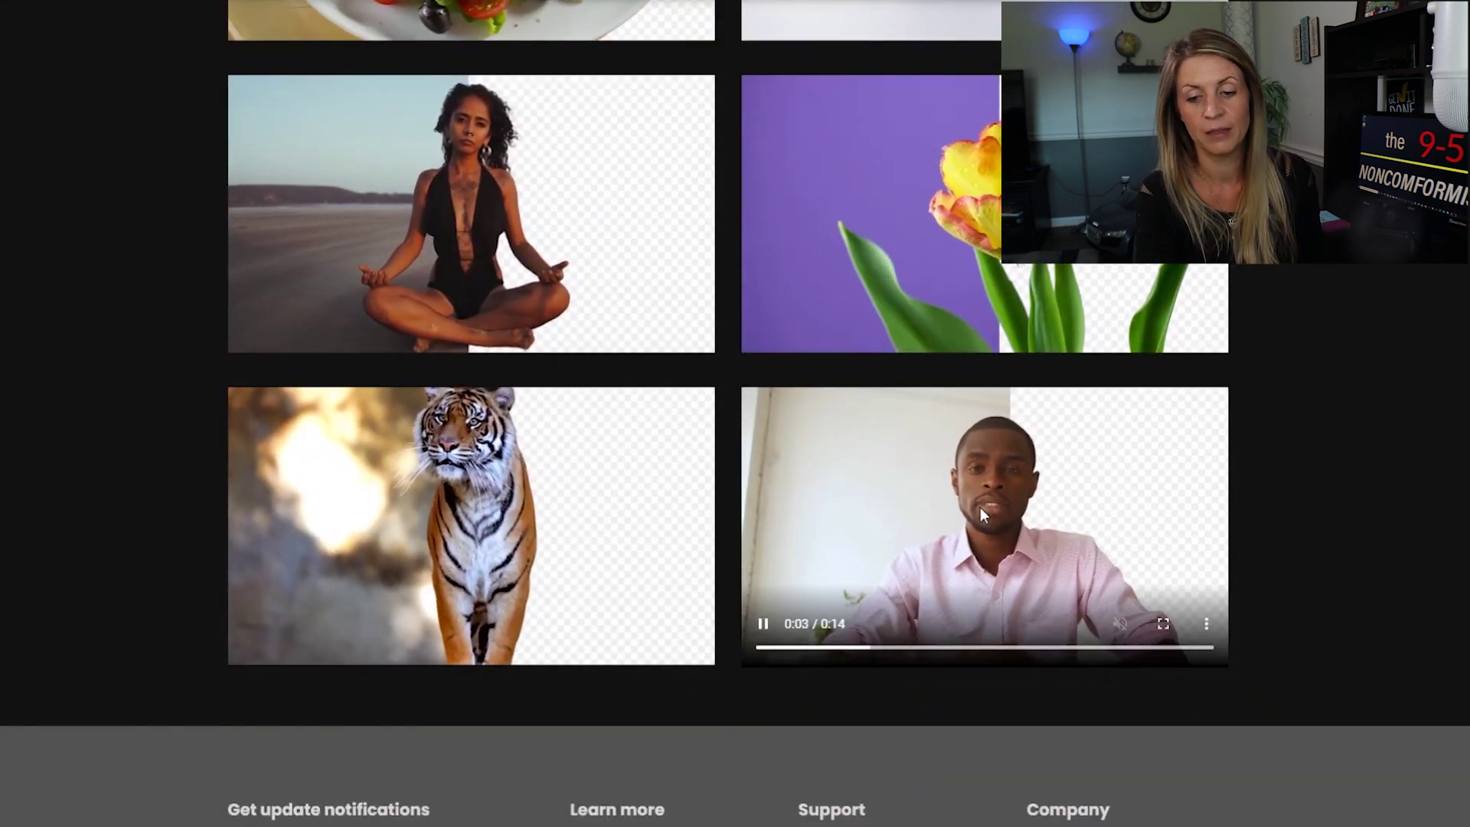
pyautogui.scroll(-1, 964, 551)
pyautogui.scroll(2, 949, 534)
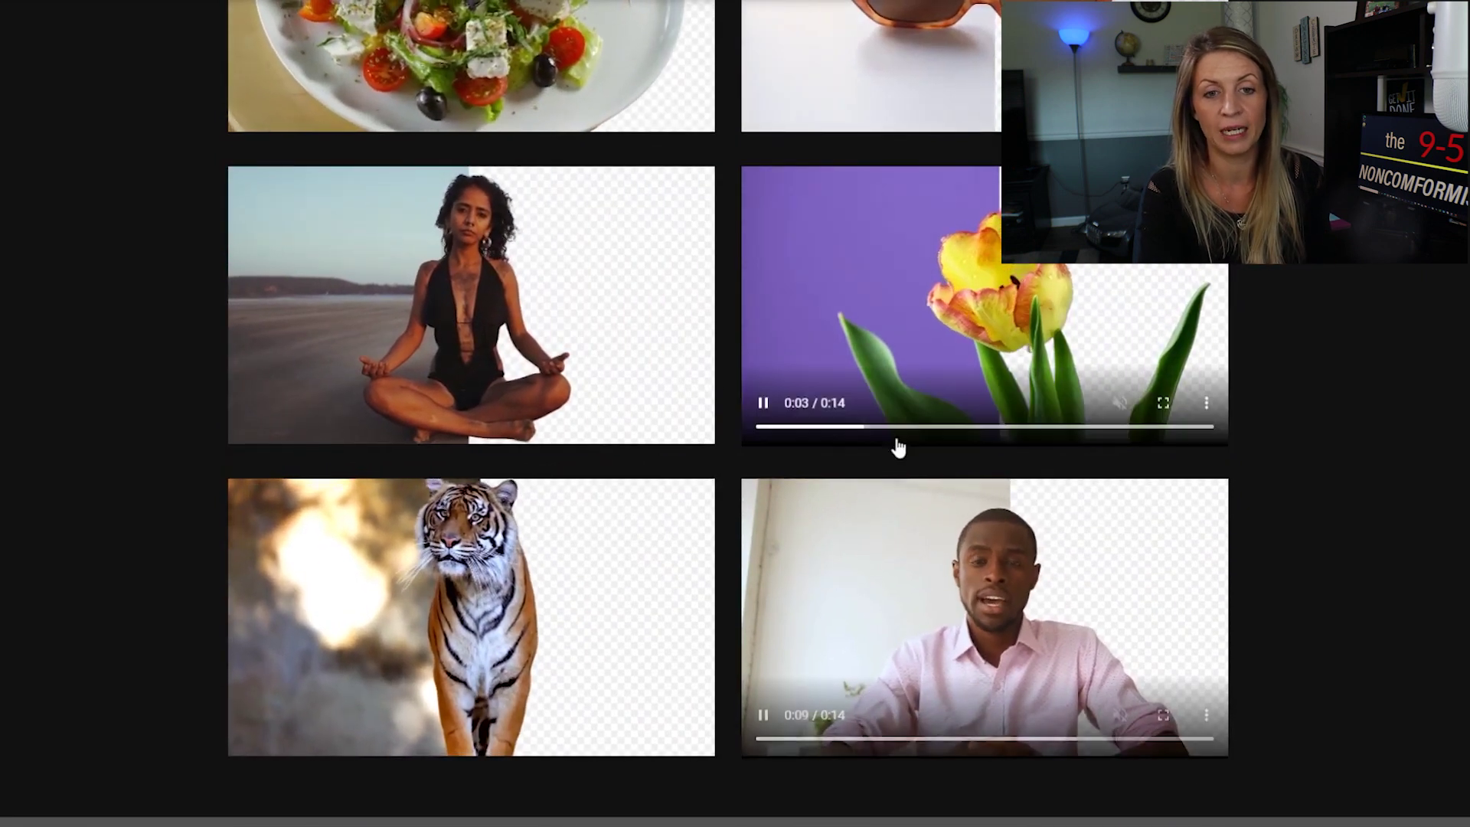
pyautogui.scroll(4, 896, 444)
pyautogui.scroll(15, 890, 470)
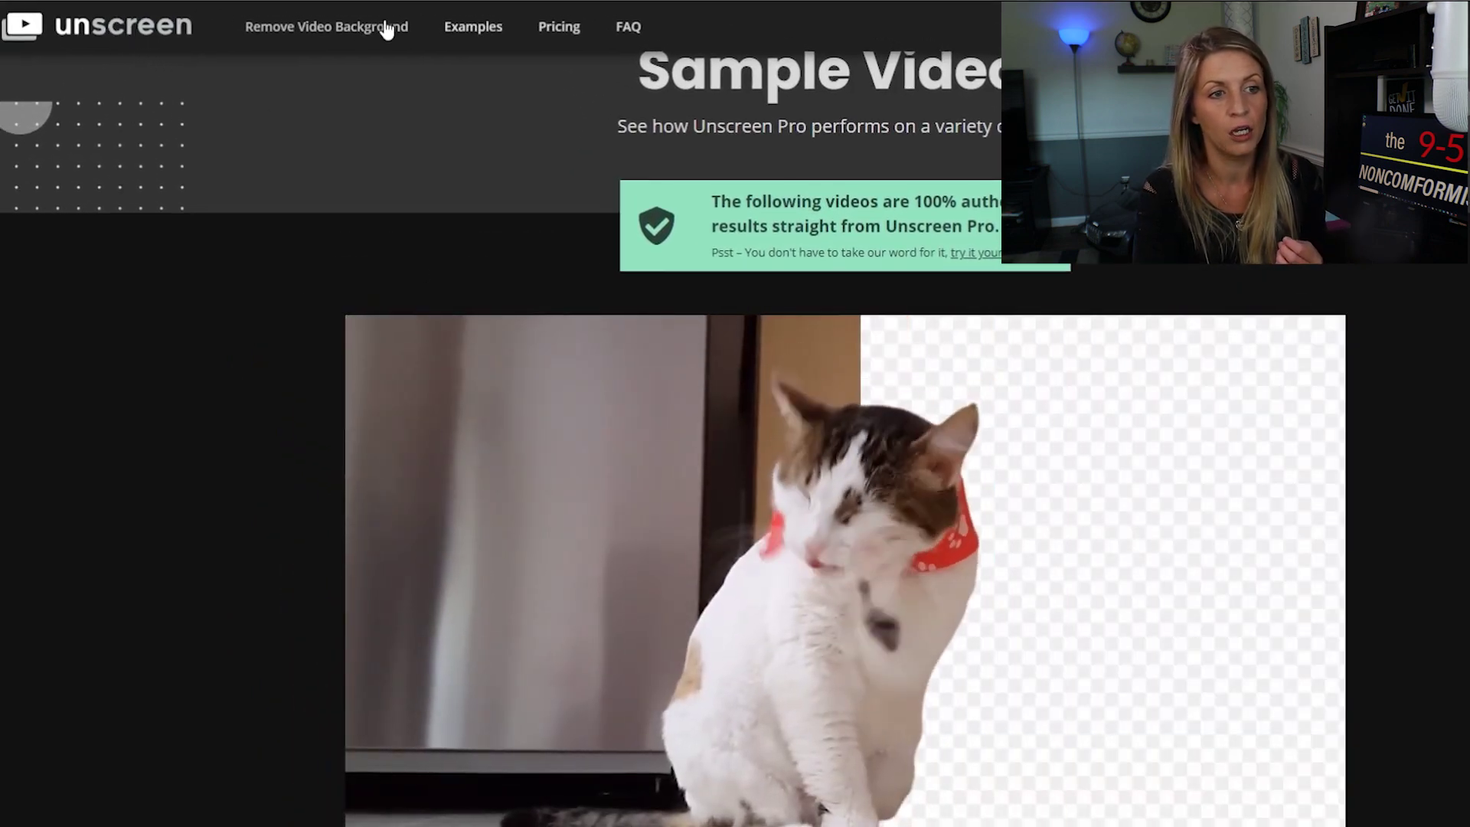
# Go to Unscreen's Remove Video Background home page from the top navigation
pyautogui.click(326, 26)
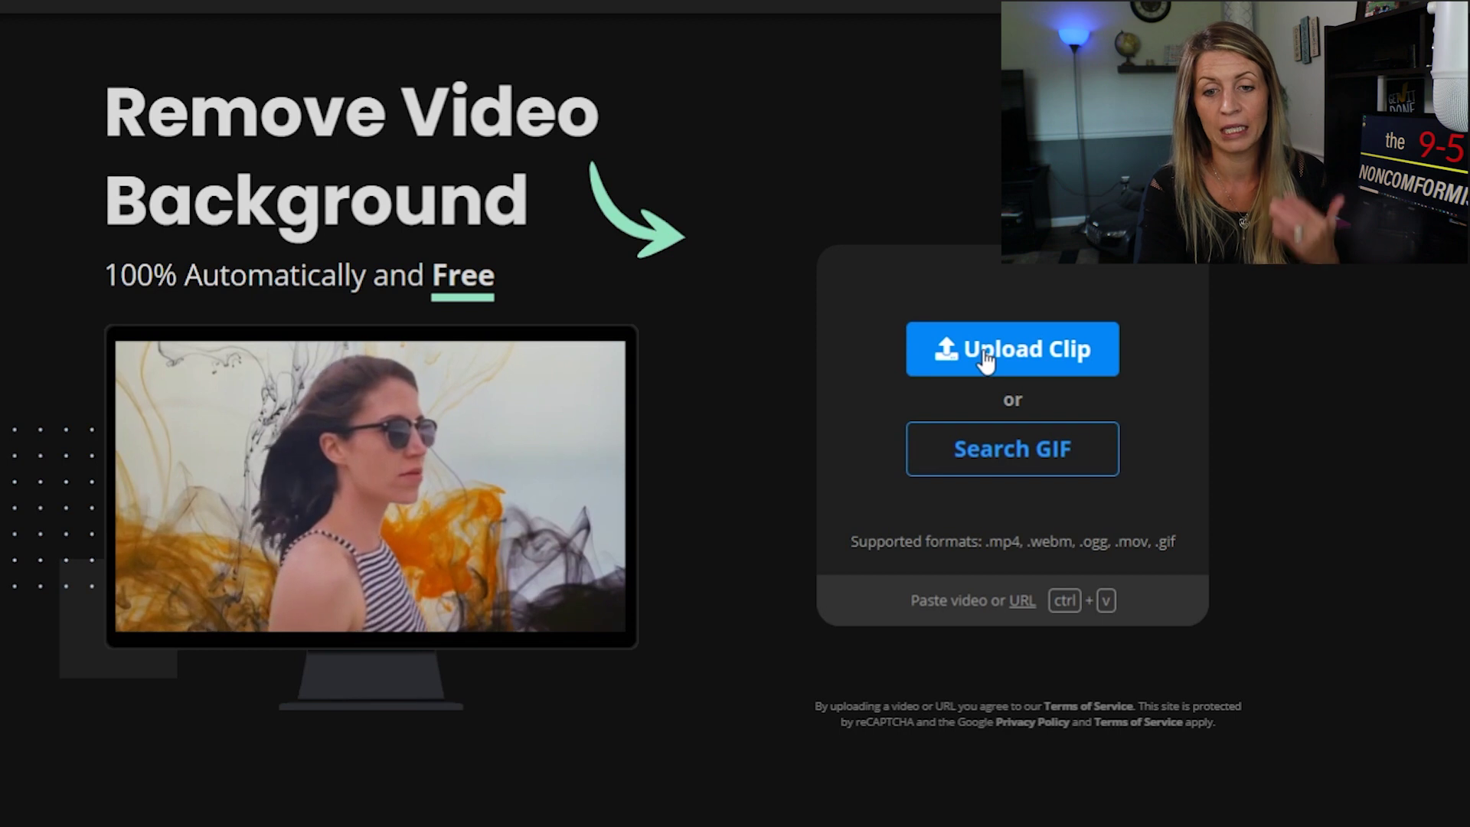
# Search GIPHY and upload the striped-sweater man GIF for background removal
pyautogui.click(1008, 476)
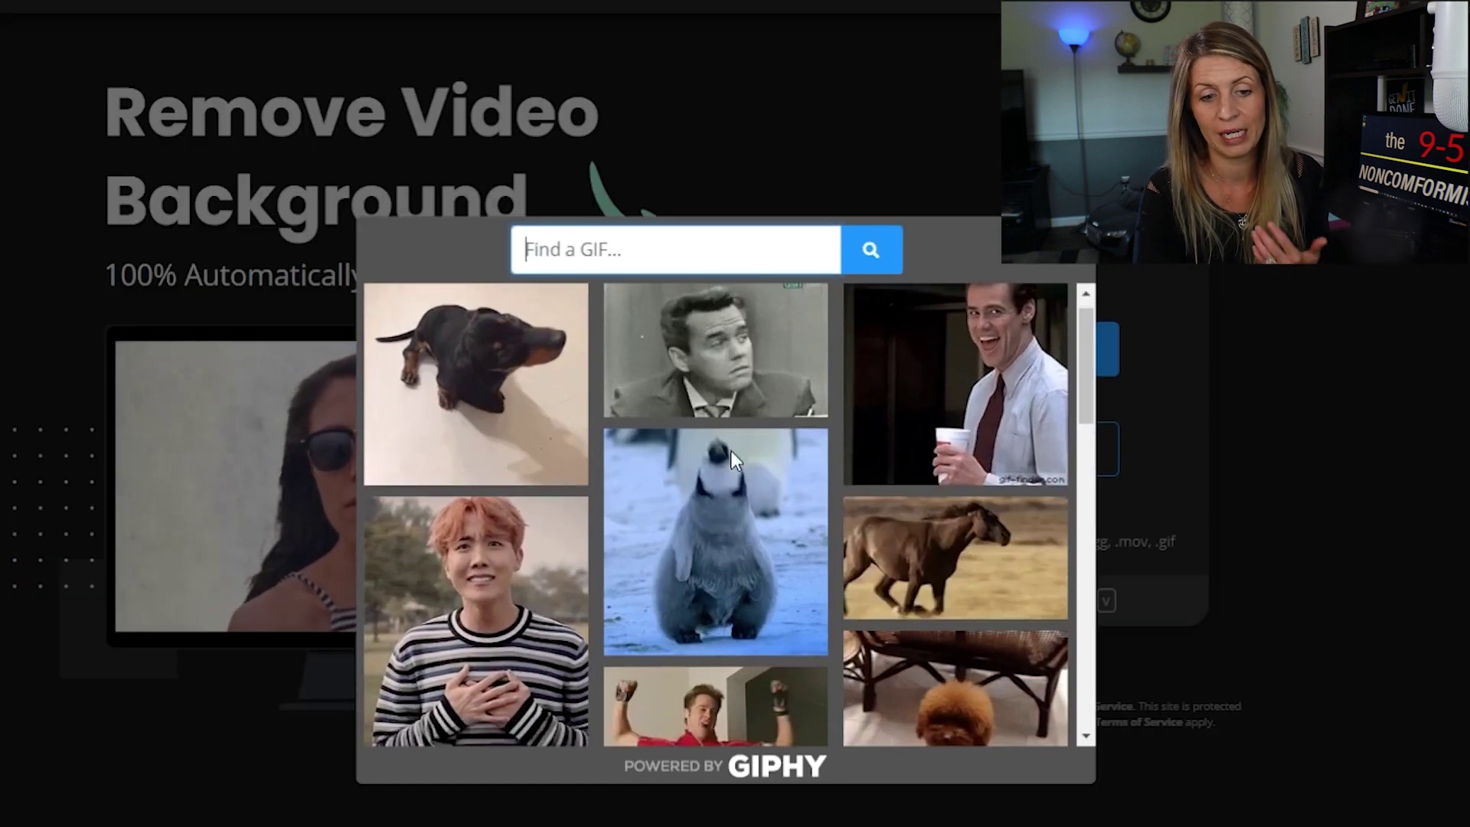
pyautogui.scroll(-2, 730, 459)
pyautogui.scroll(-2, 733, 461)
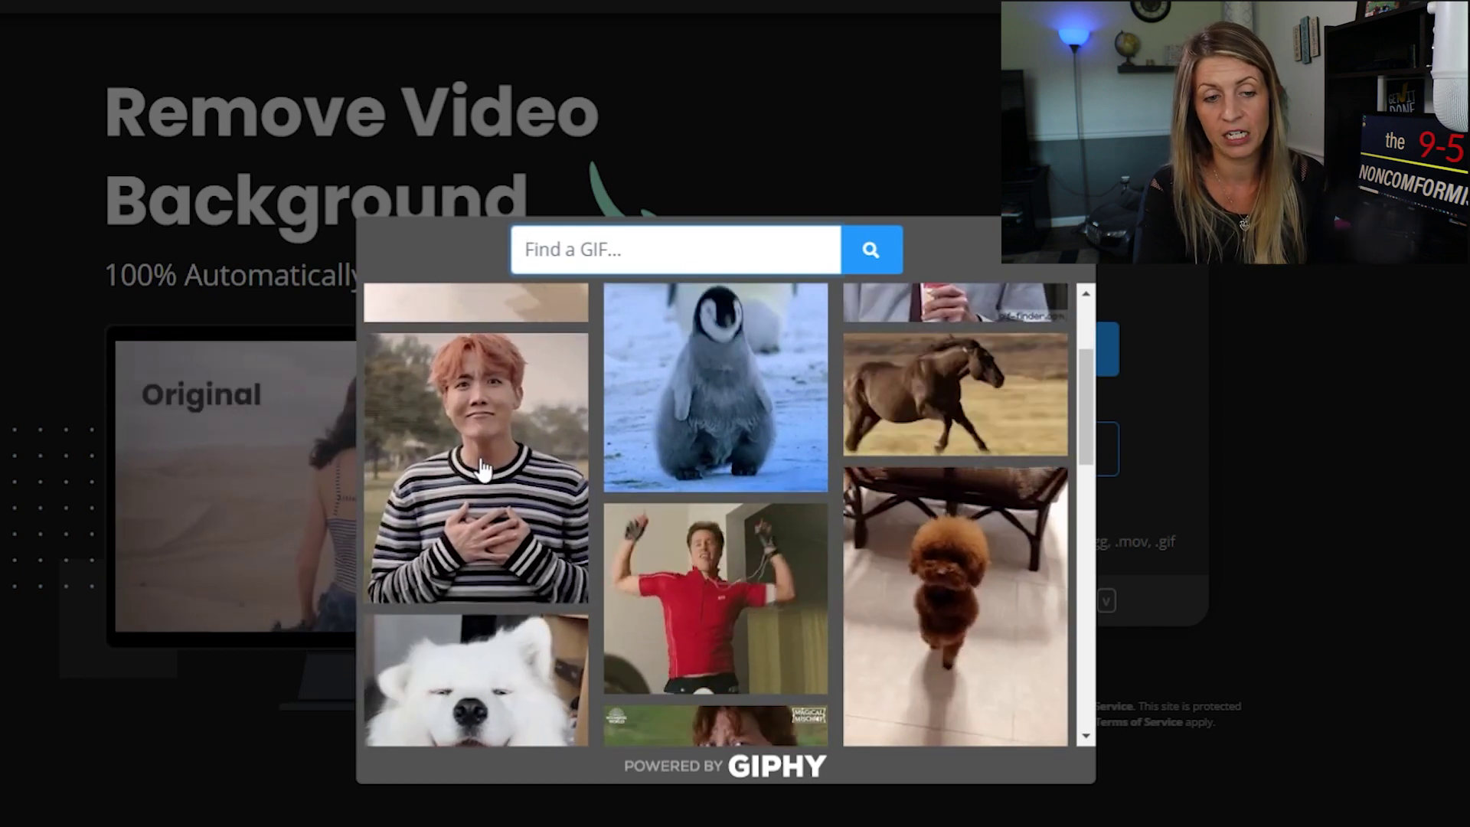
pyautogui.click(481, 474)
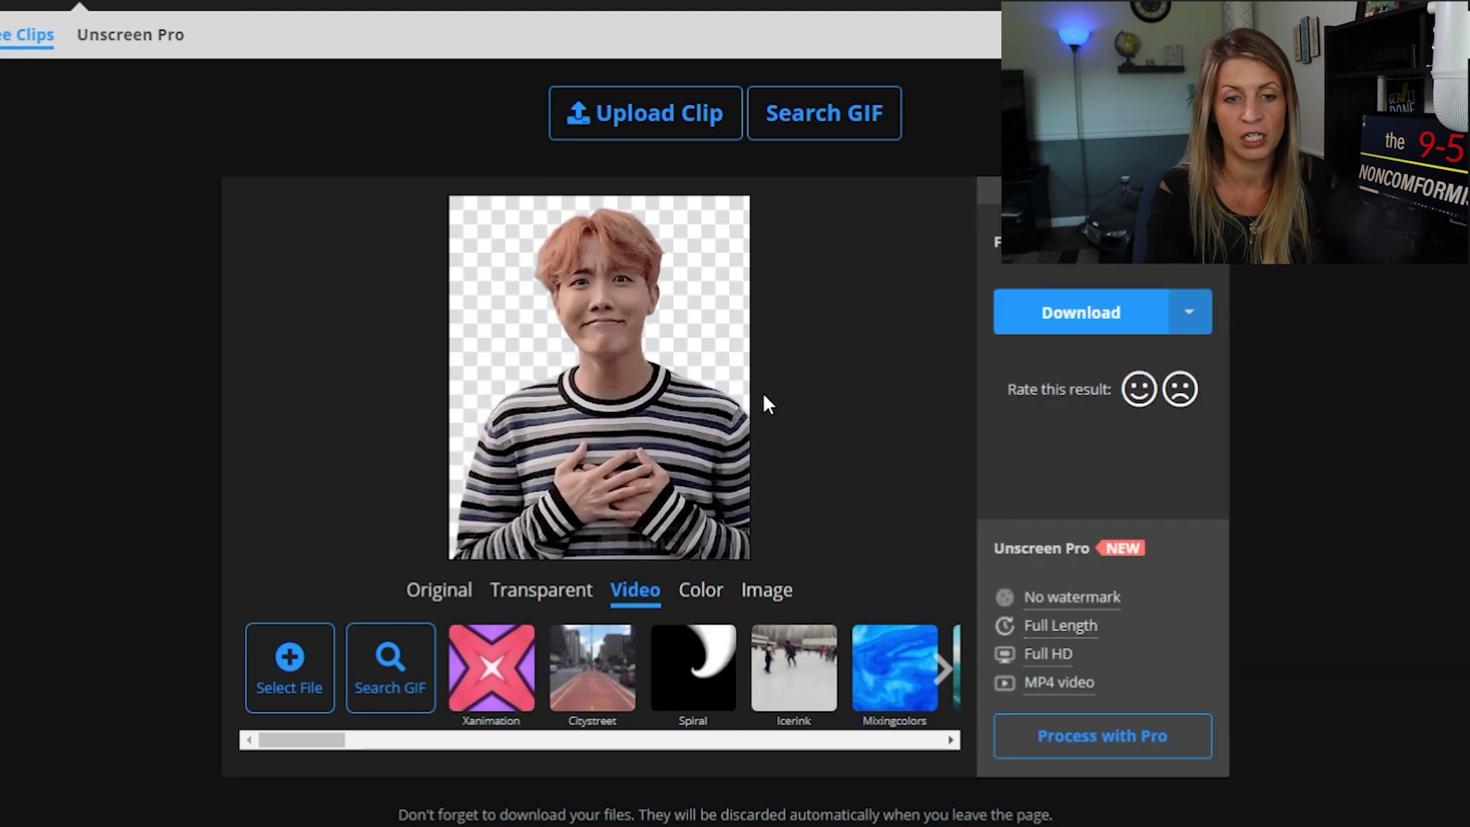
# Preview the GIF with its original, transparent, Xanimation video and Citystreet video backgrounds
pyautogui.click(432, 592)
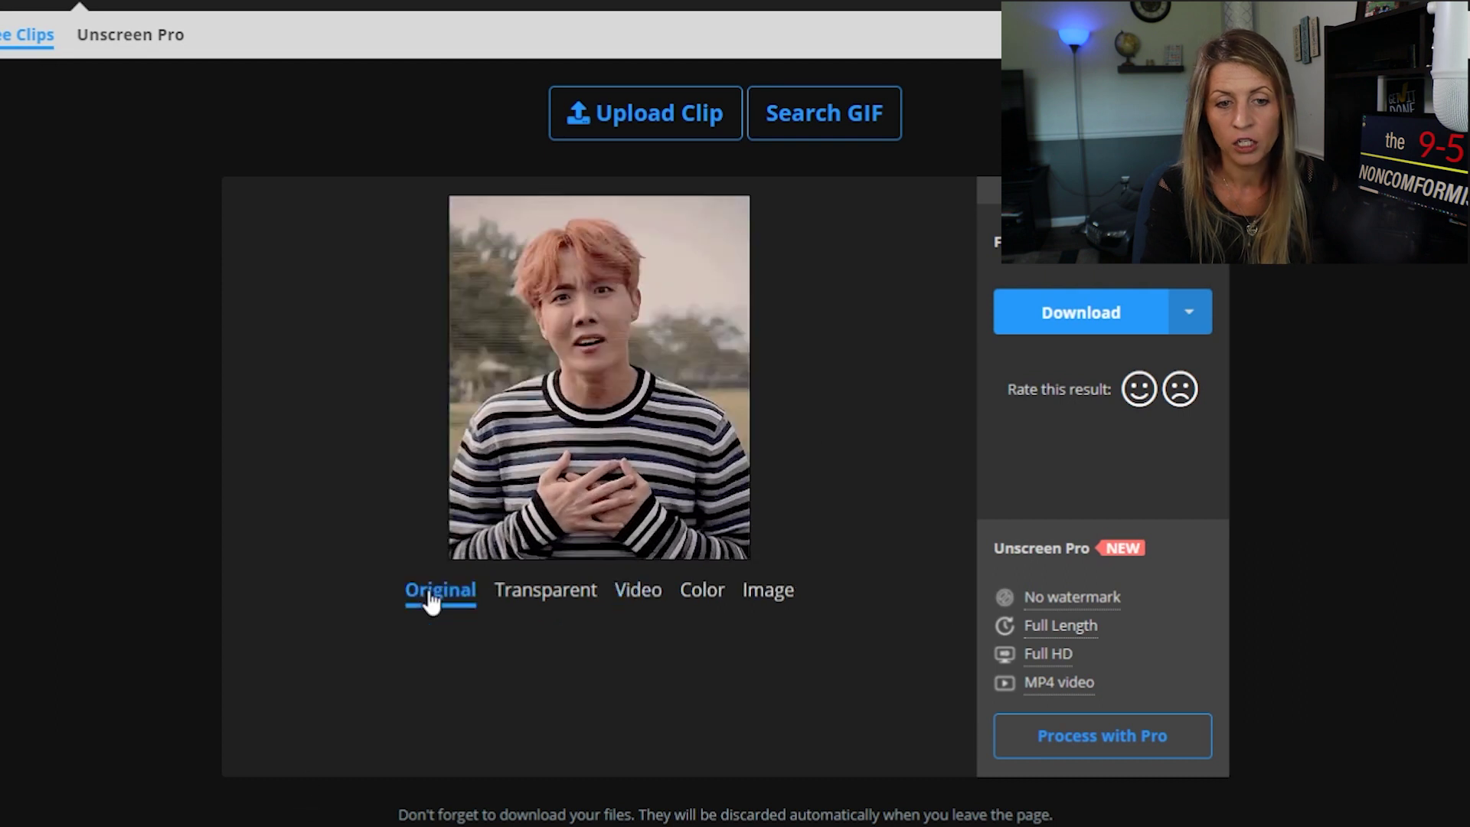
pyautogui.click(534, 600)
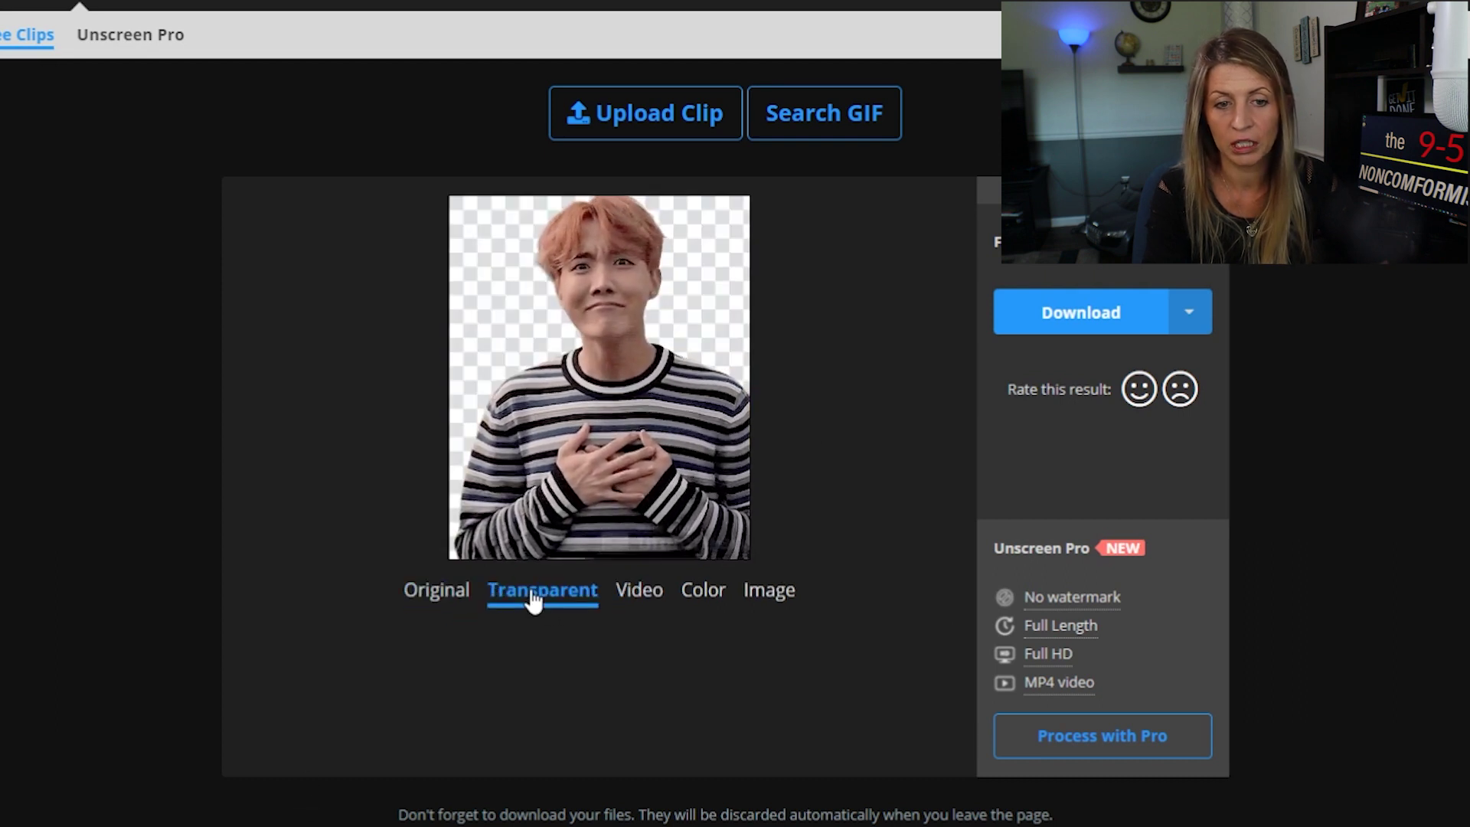
pyautogui.click(635, 594)
pyautogui.click(475, 681)
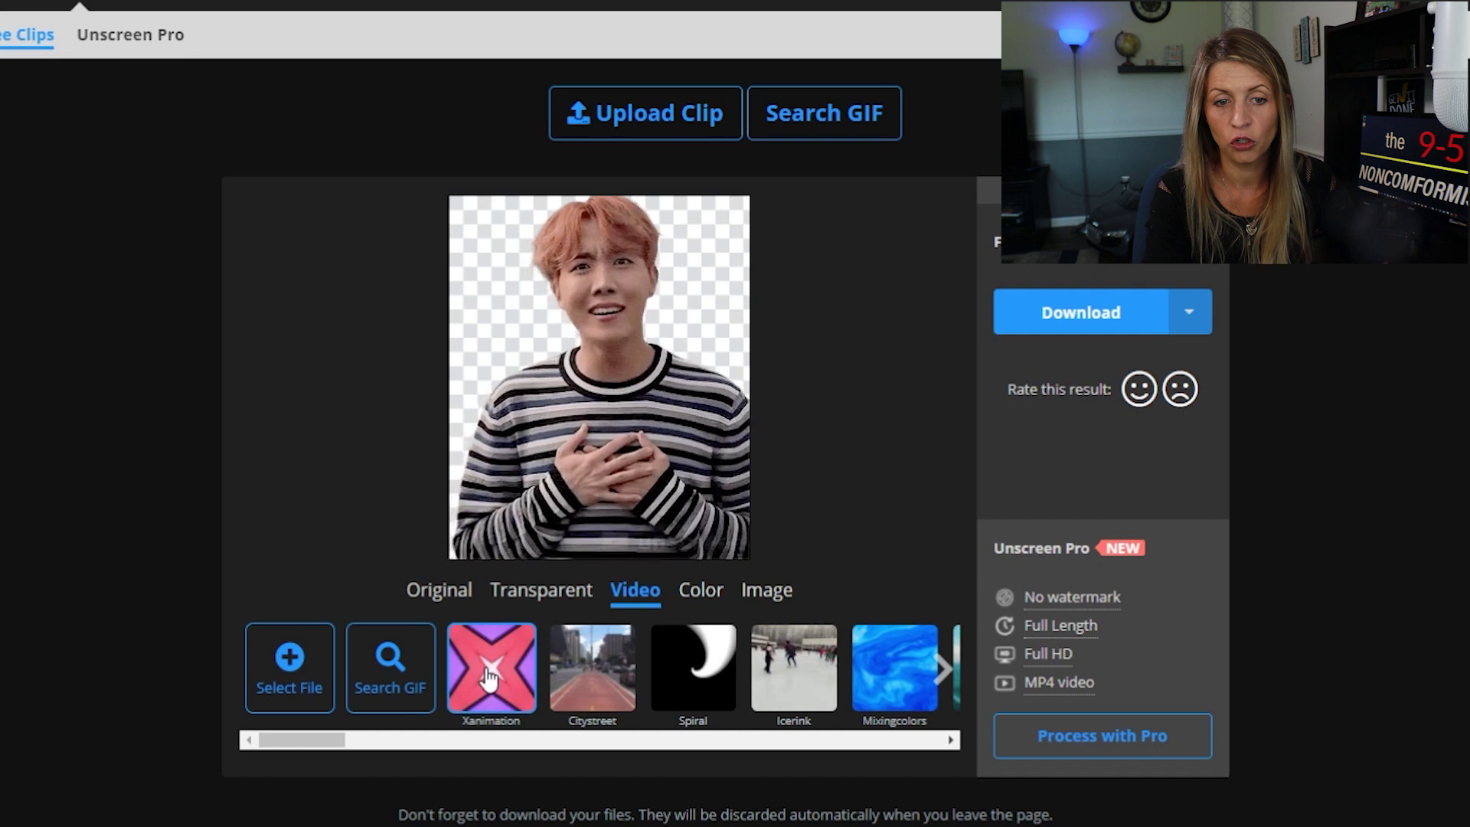
pyautogui.click(607, 689)
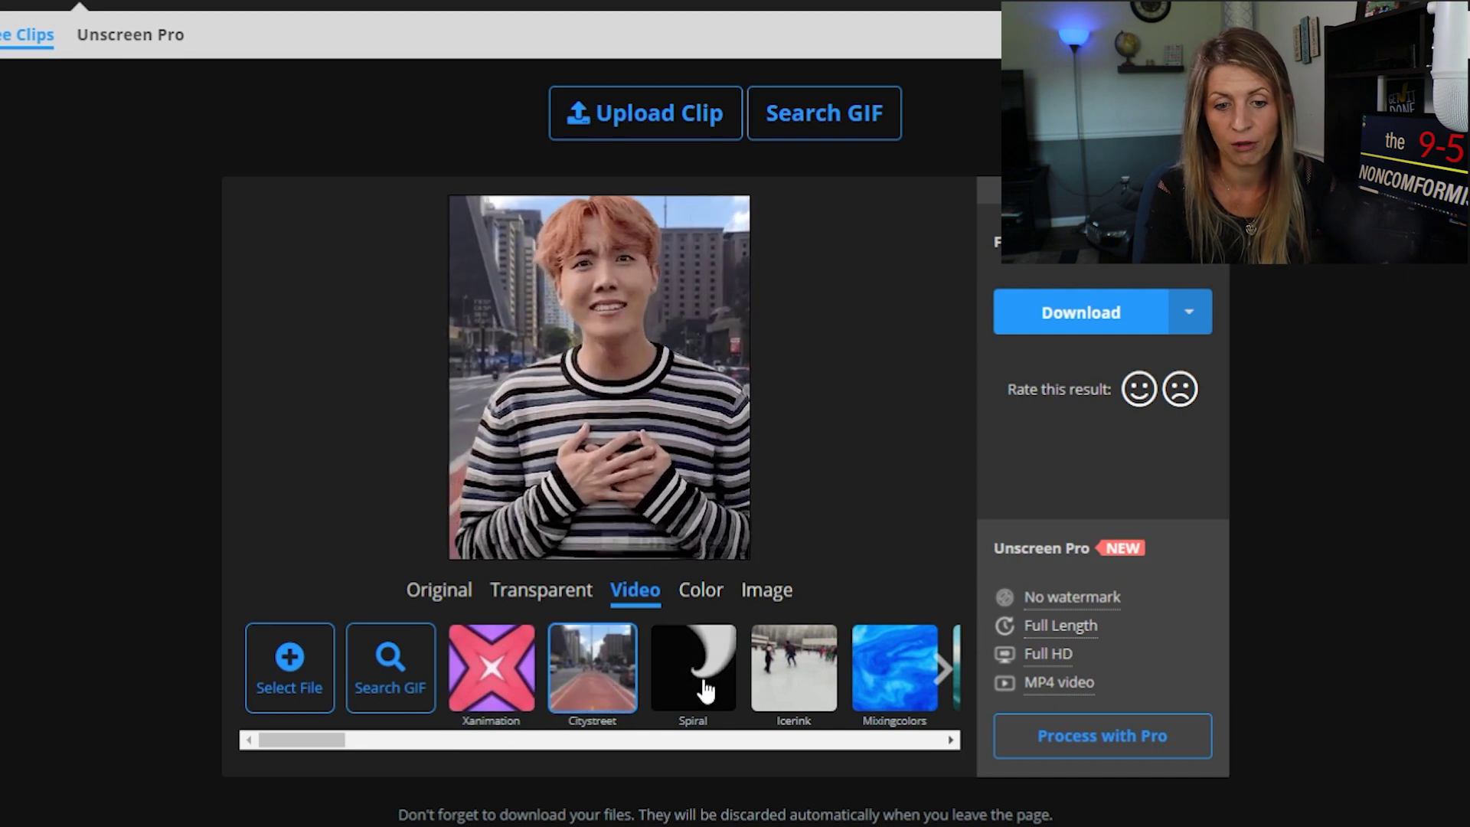
# Try a solid green background, then set the Leaf garden image as background
pyautogui.click(706, 593)
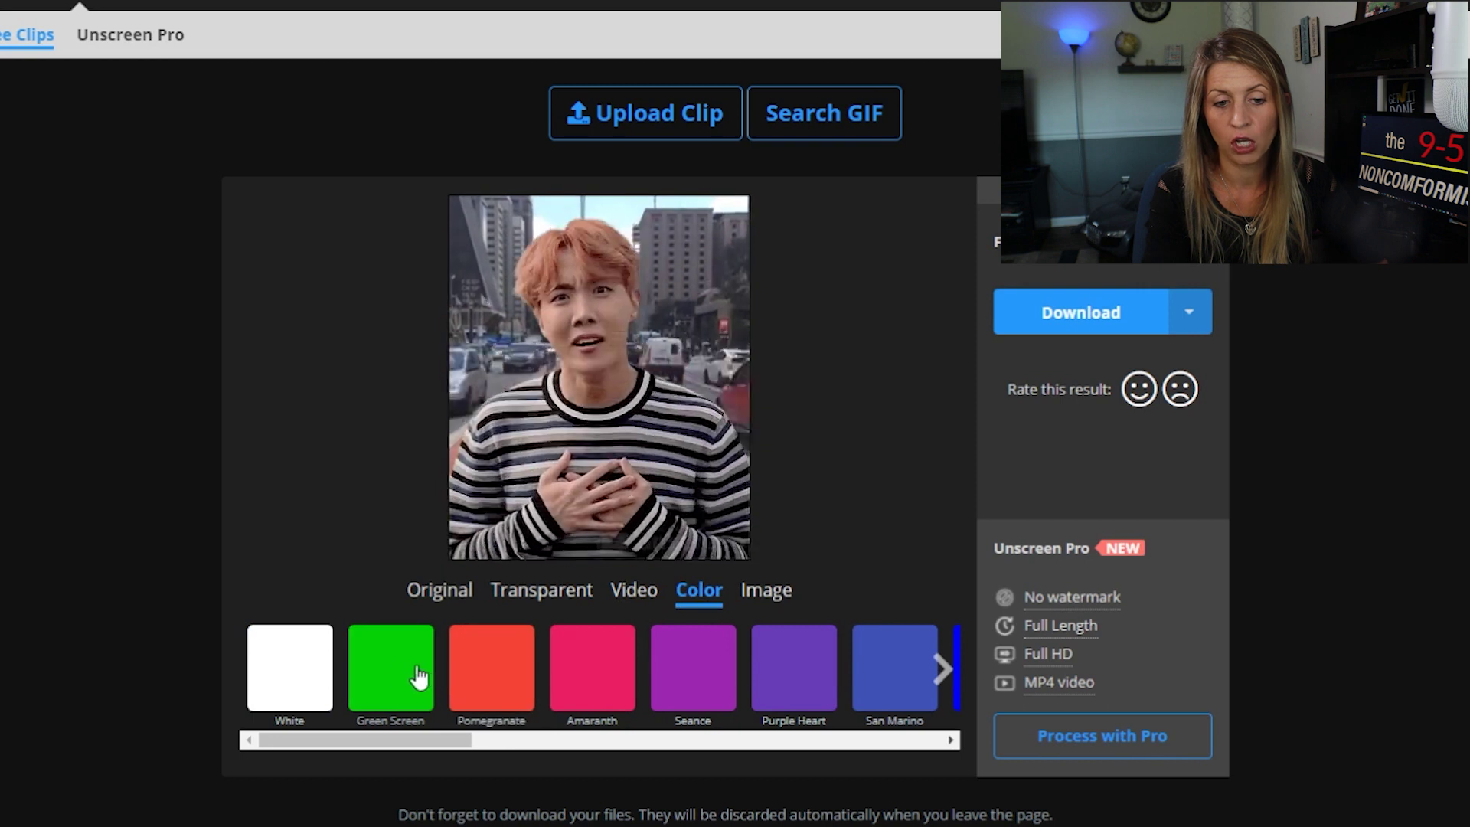
pyautogui.click(397, 679)
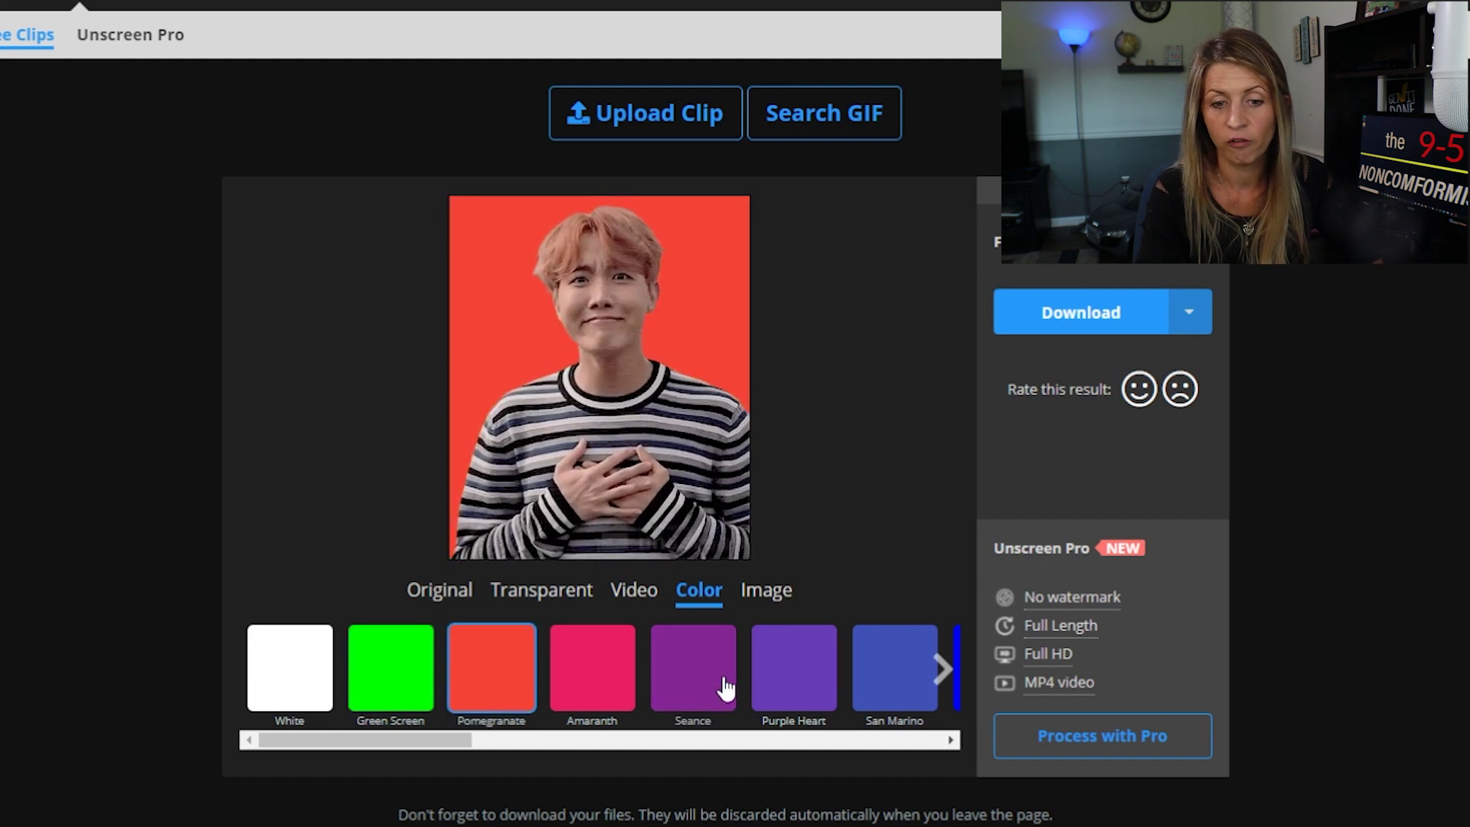
pyautogui.scroll(-3, 928, 643)
pyautogui.scroll(2, 842, 605)
pyautogui.click(781, 570)
pyautogui.click(487, 649)
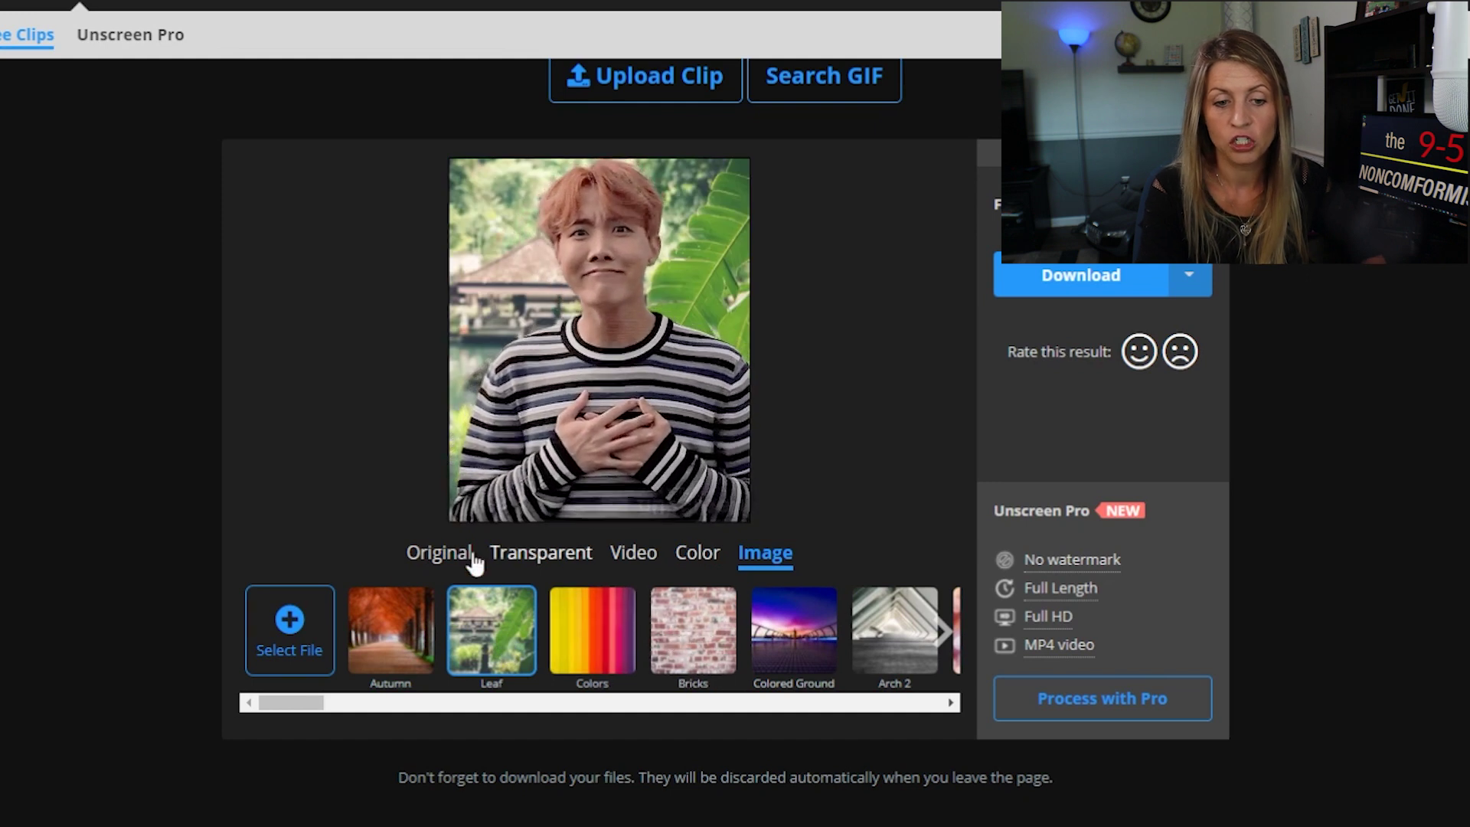
pyautogui.click(951, 702)
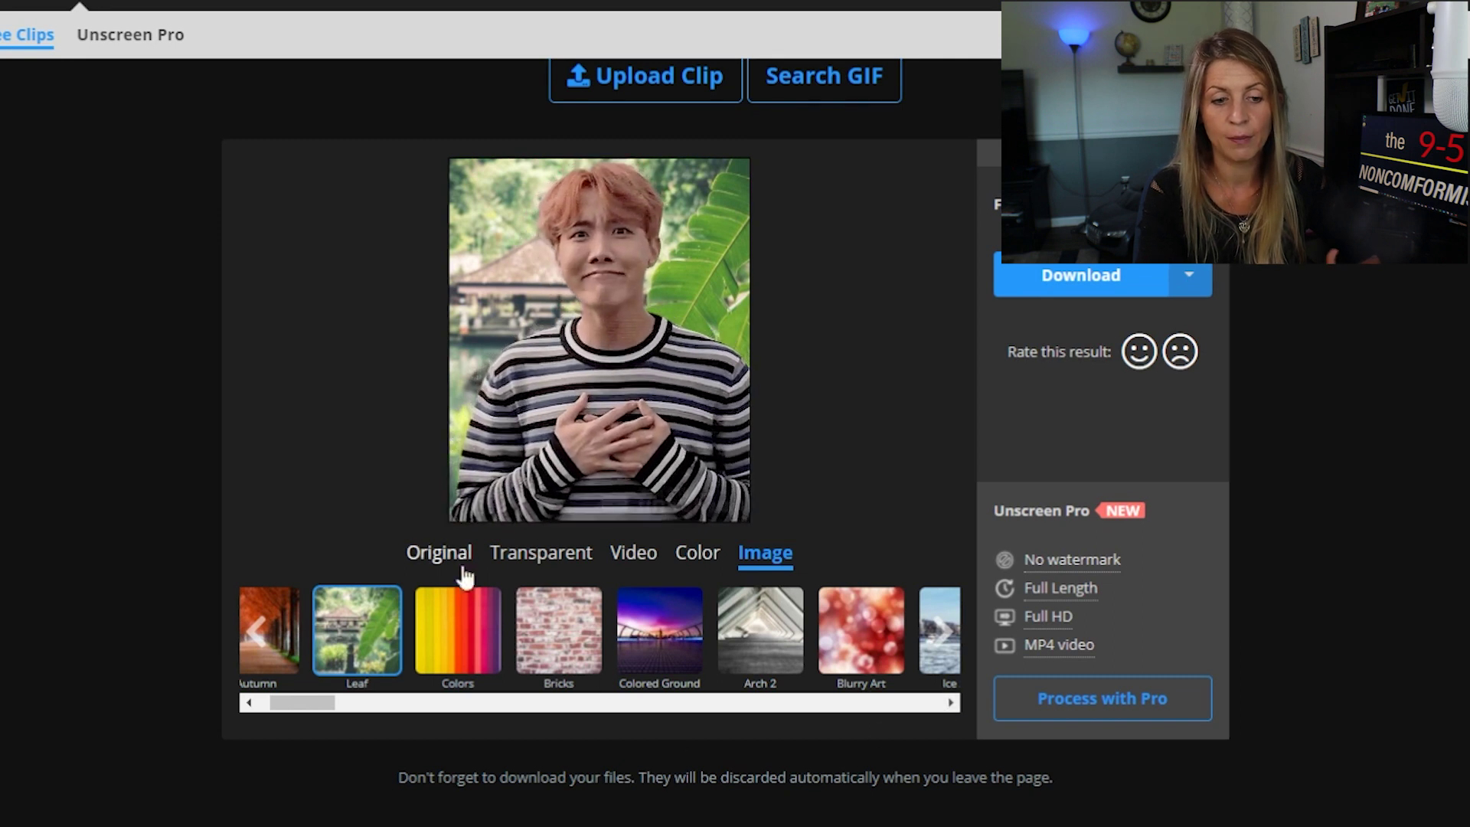
pyautogui.click(250, 702)
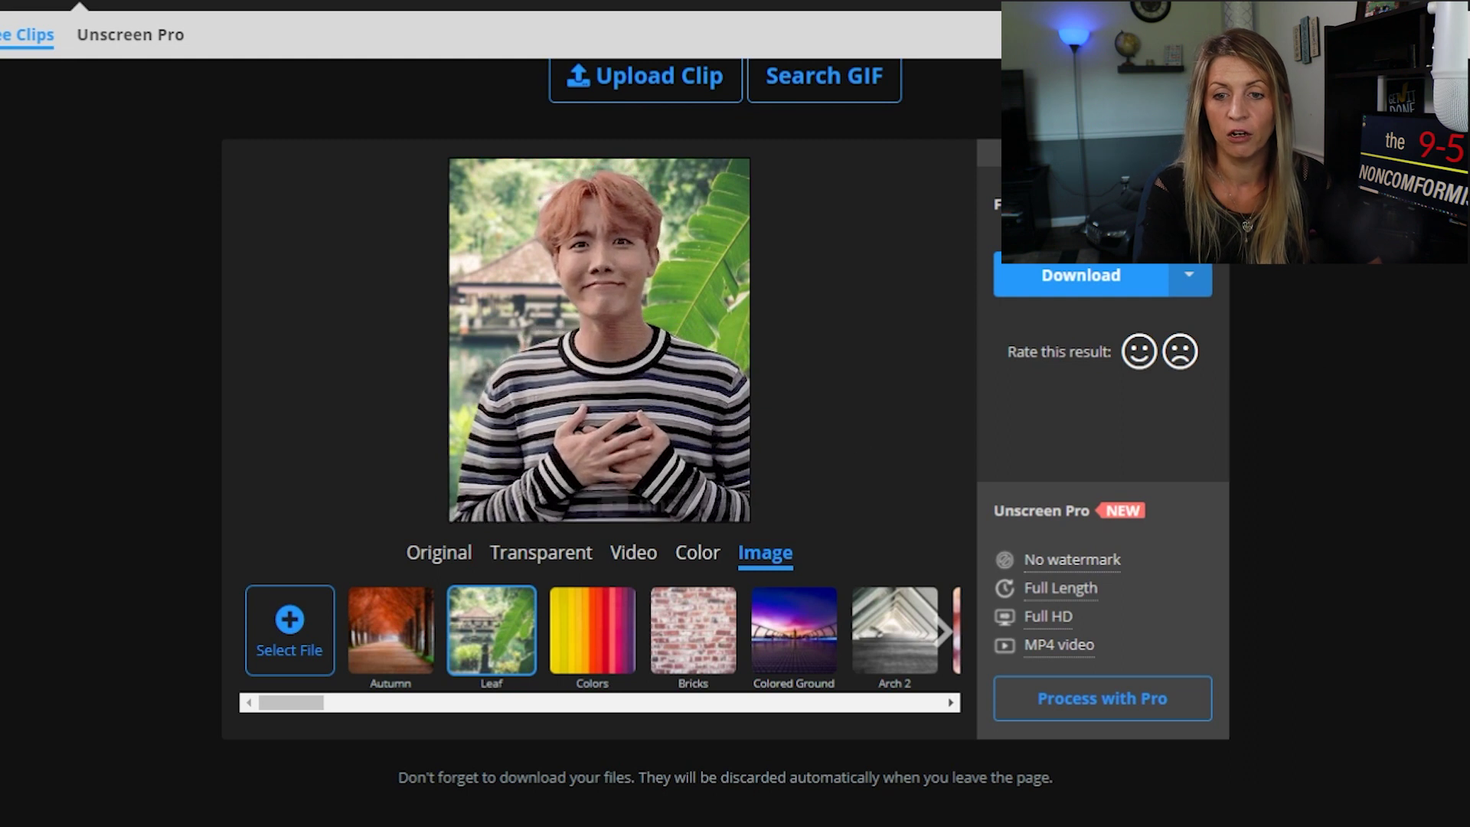
pyautogui.click(1186, 277)
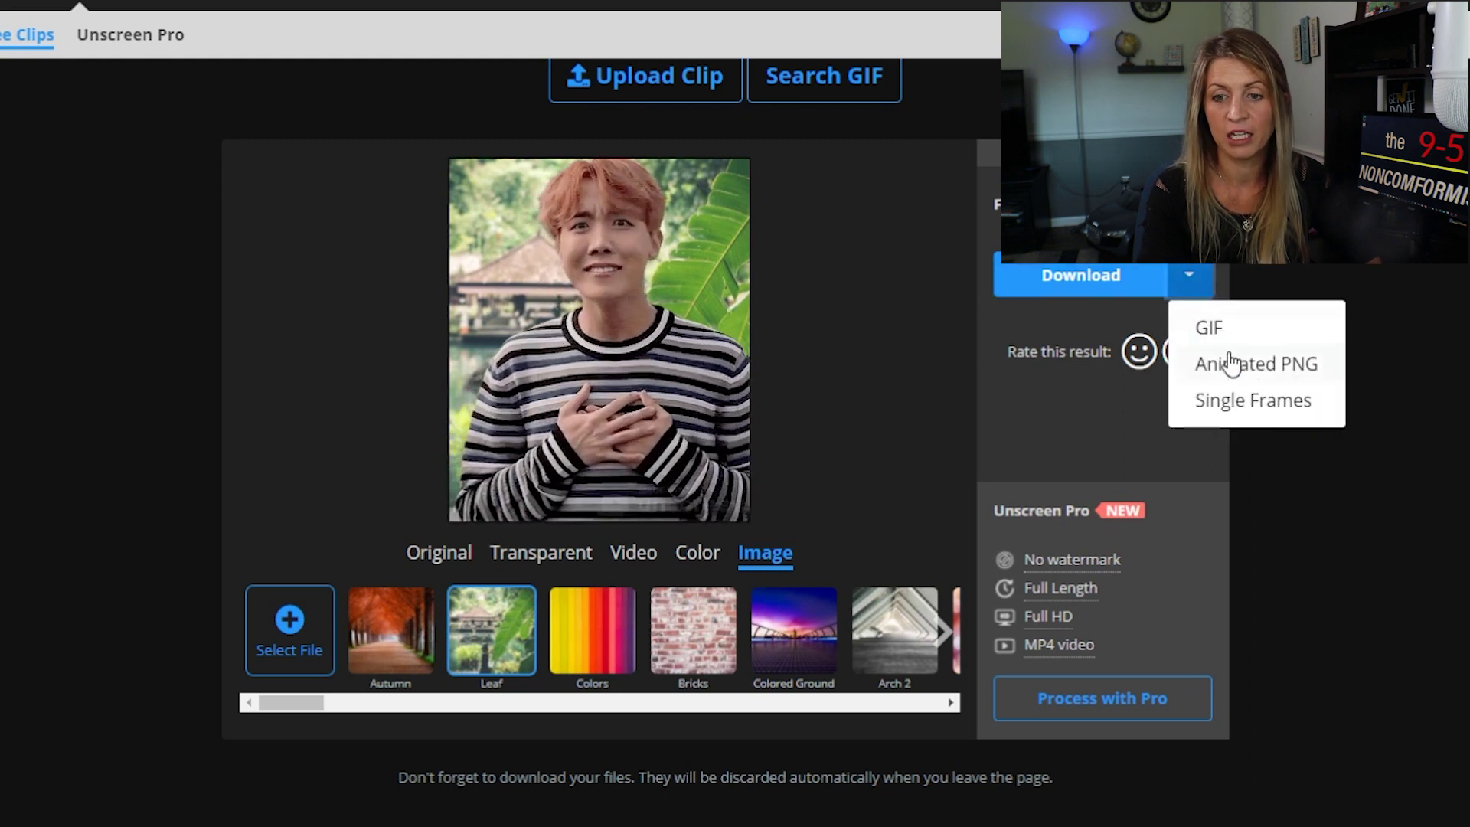
pyautogui.click(1106, 422)
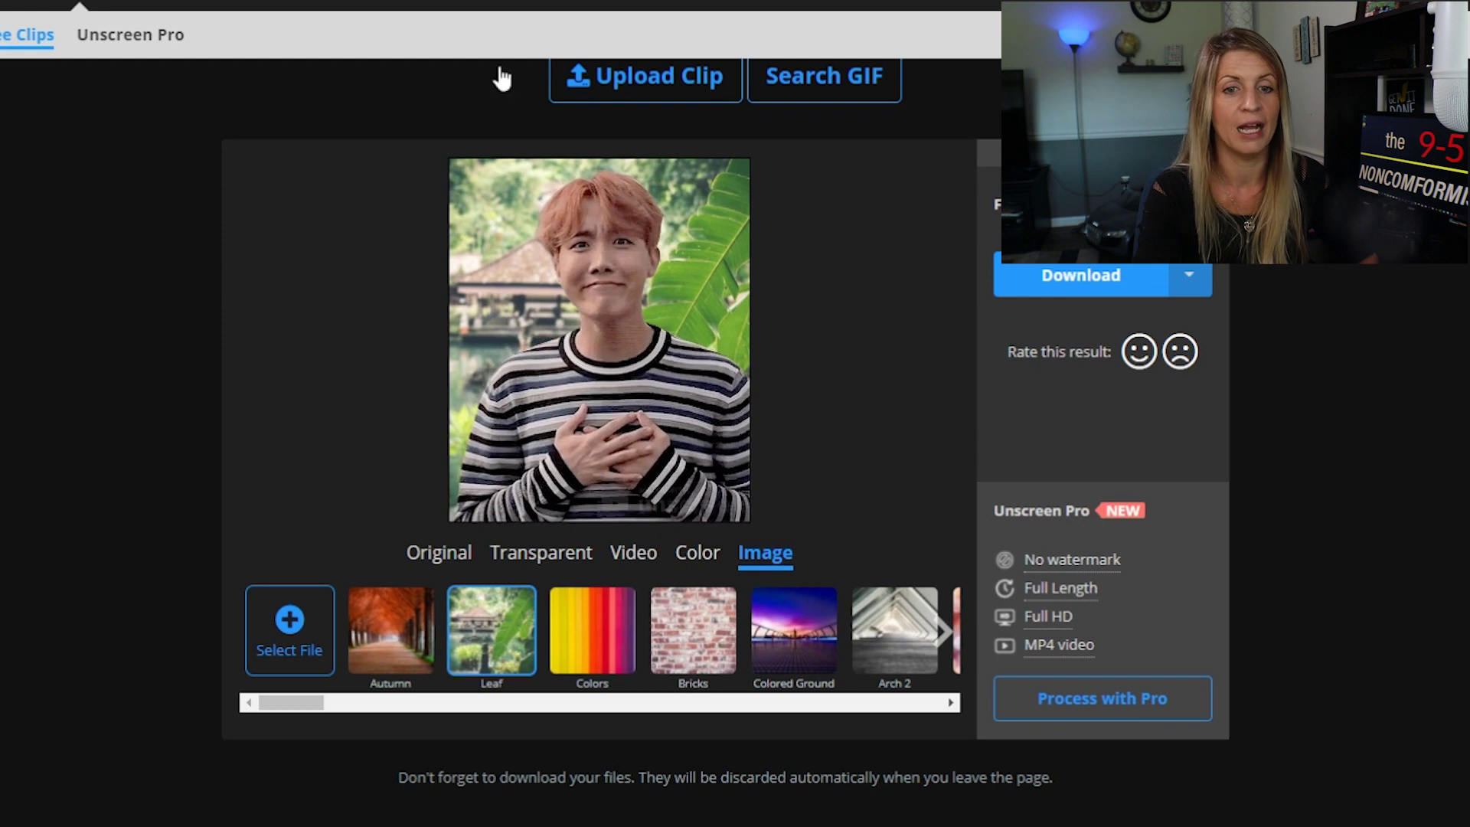
# Open Unscreen Pro and scroll to the dollar-scattering man's transparent preview
pyautogui.click(115, 48)
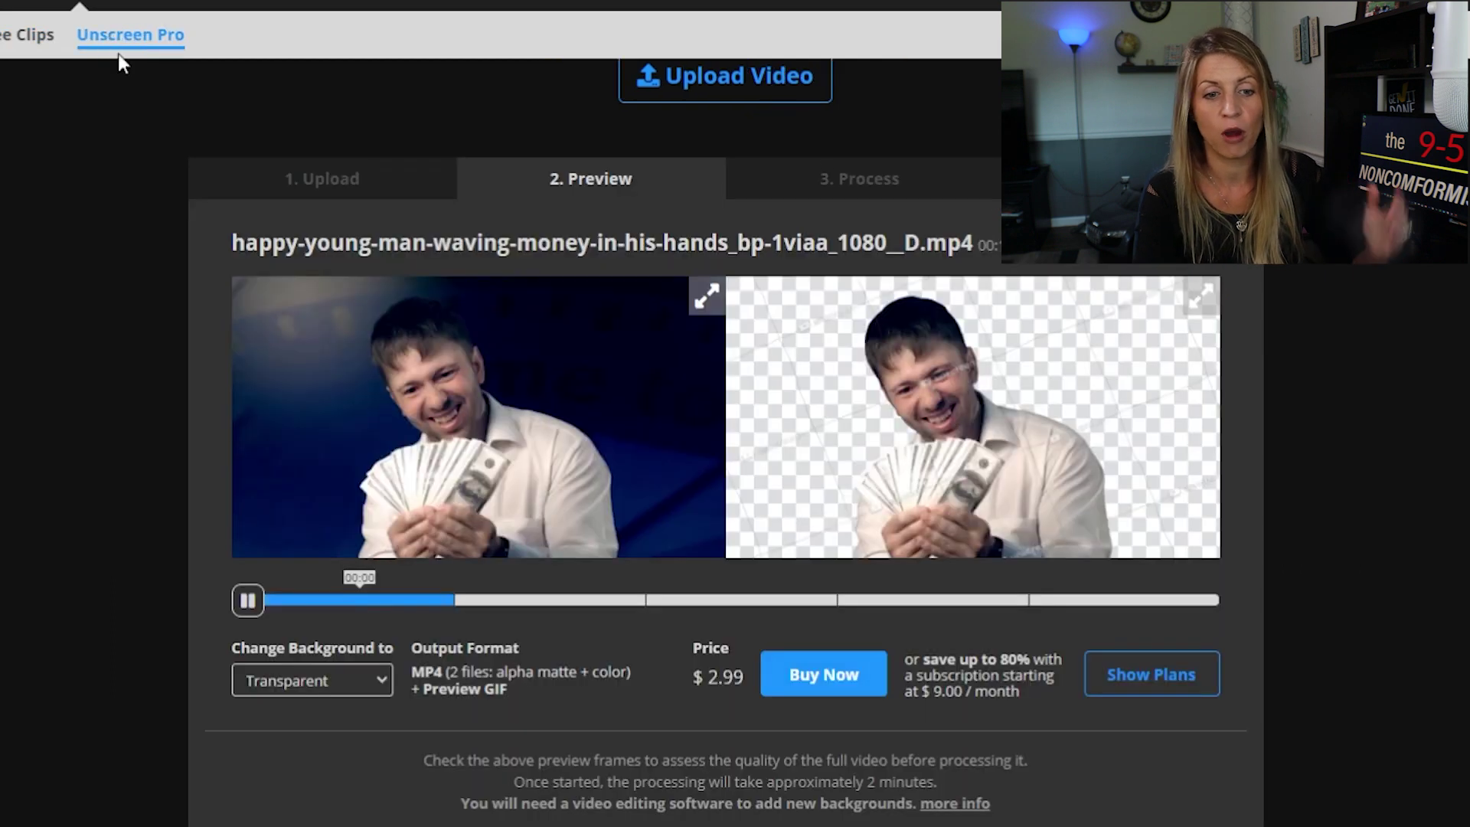
pyautogui.scroll(-7, 301, 177)
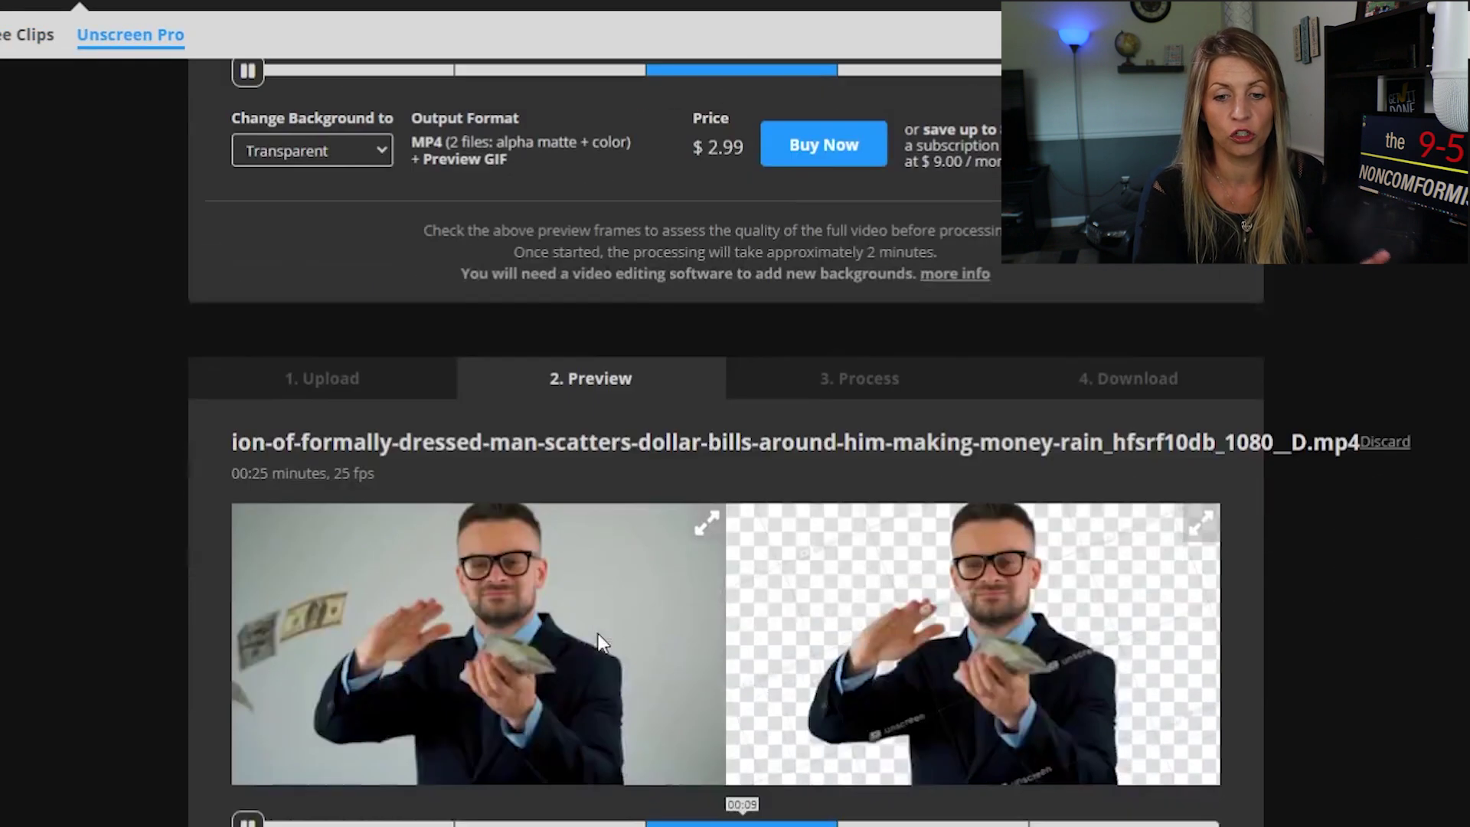
pyautogui.scroll(-3, 599, 642)
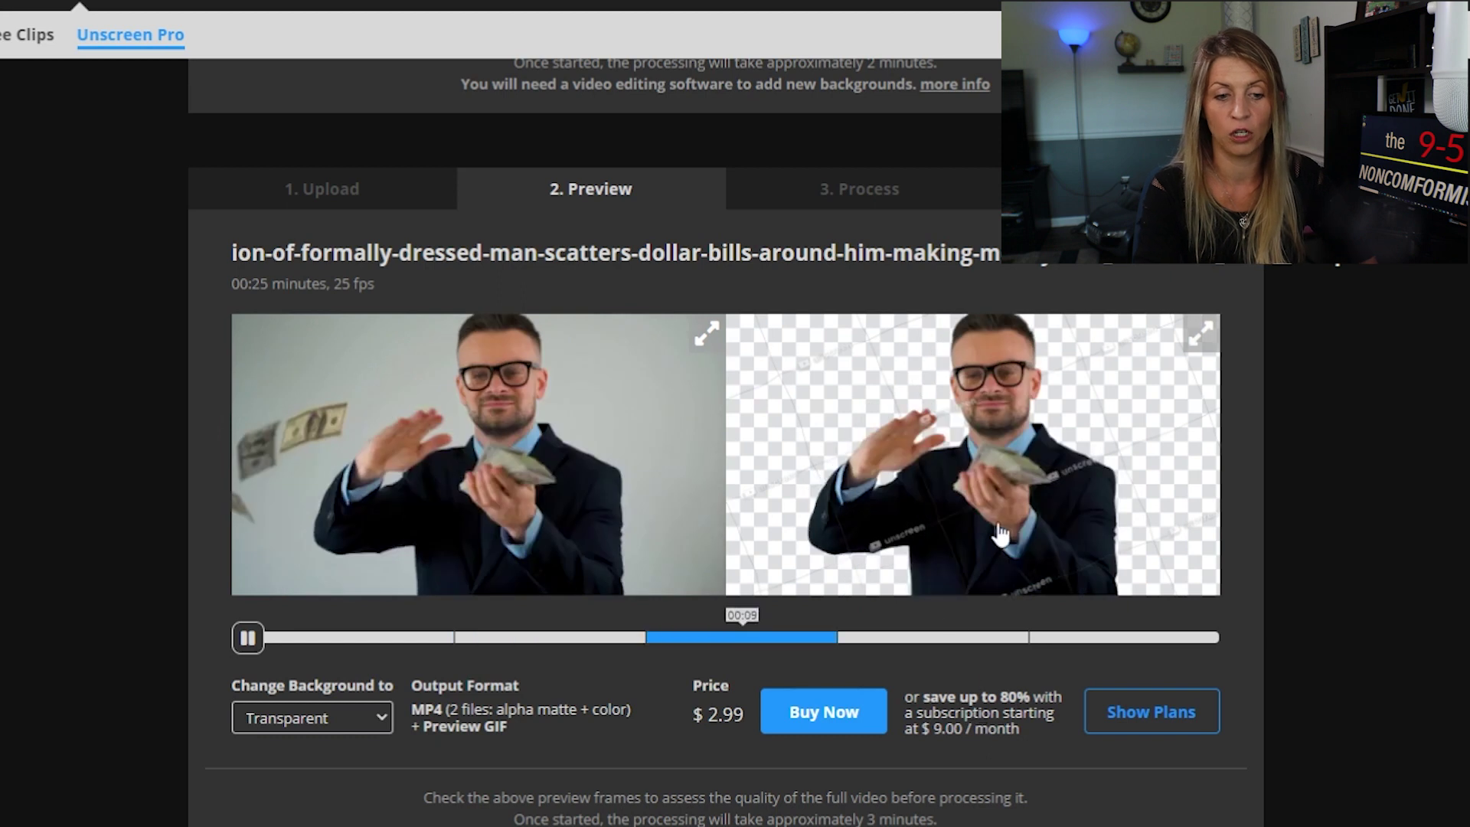
# Preview the dollar-bill clip on Green screen, then Blue screen, then back to Transparent
pyautogui.click(374, 717)
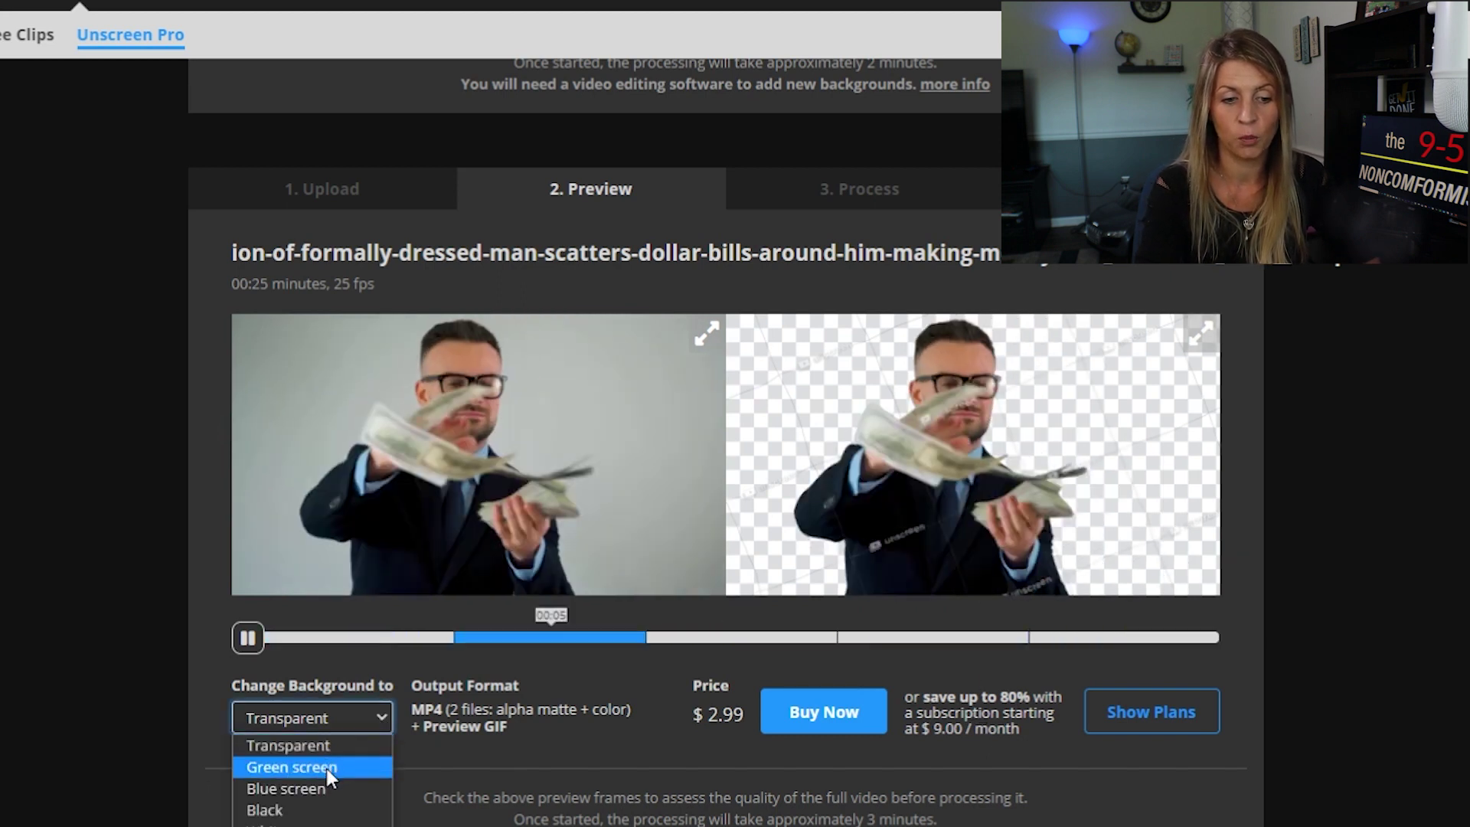
pyautogui.click(326, 769)
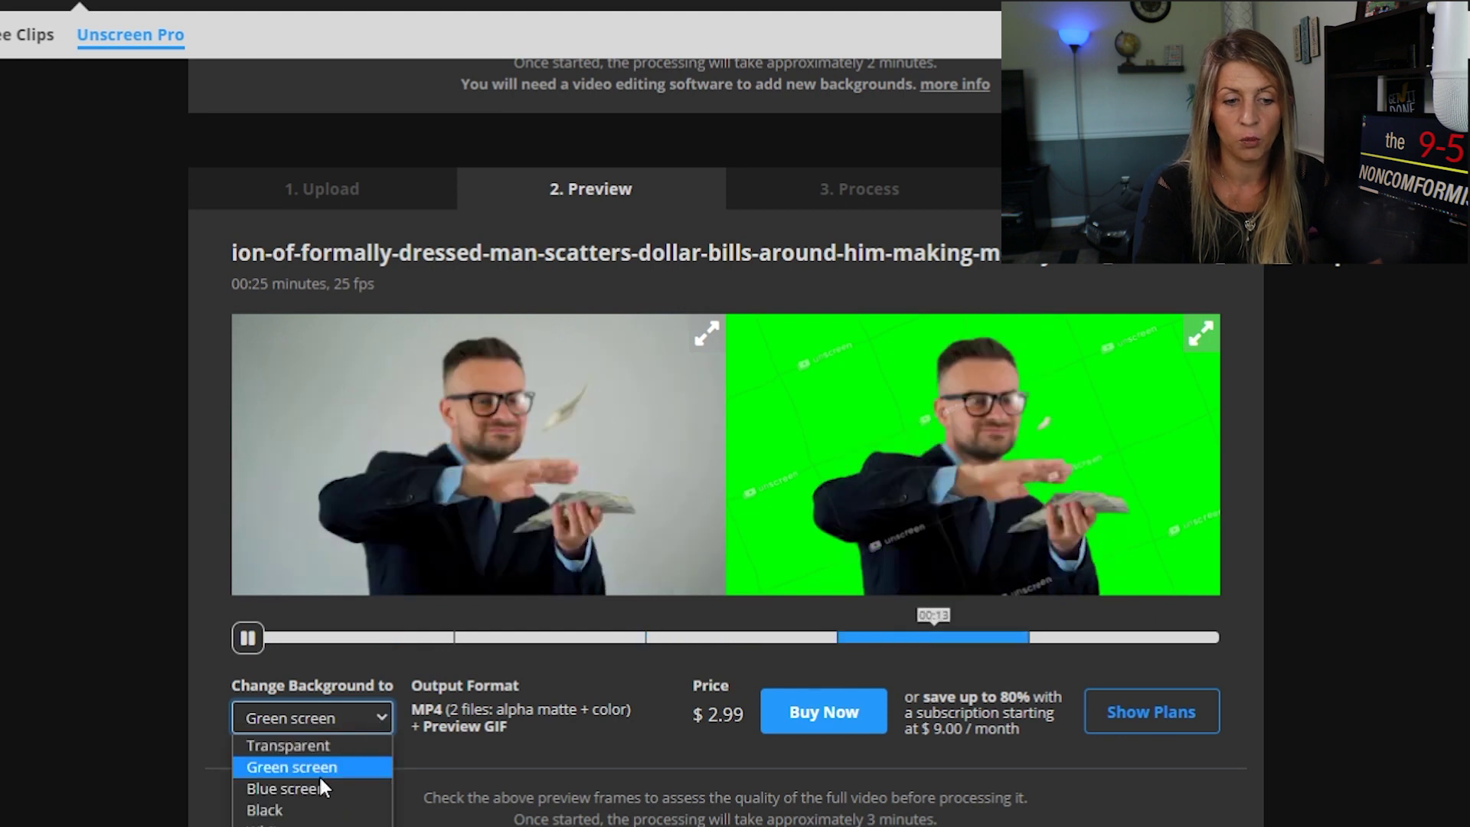
pyautogui.click(322, 787)
pyautogui.click(375, 727)
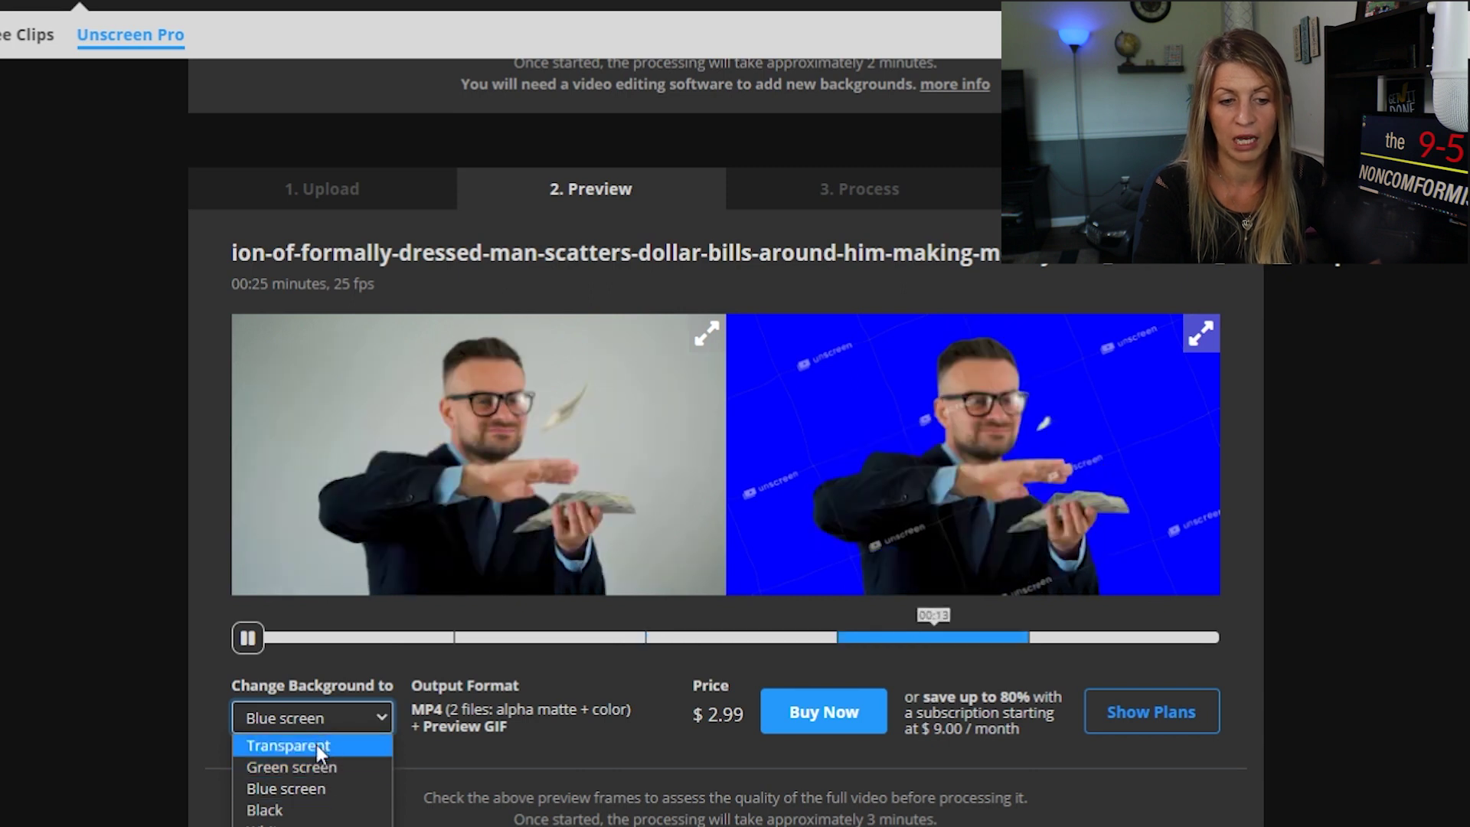
pyautogui.click(316, 744)
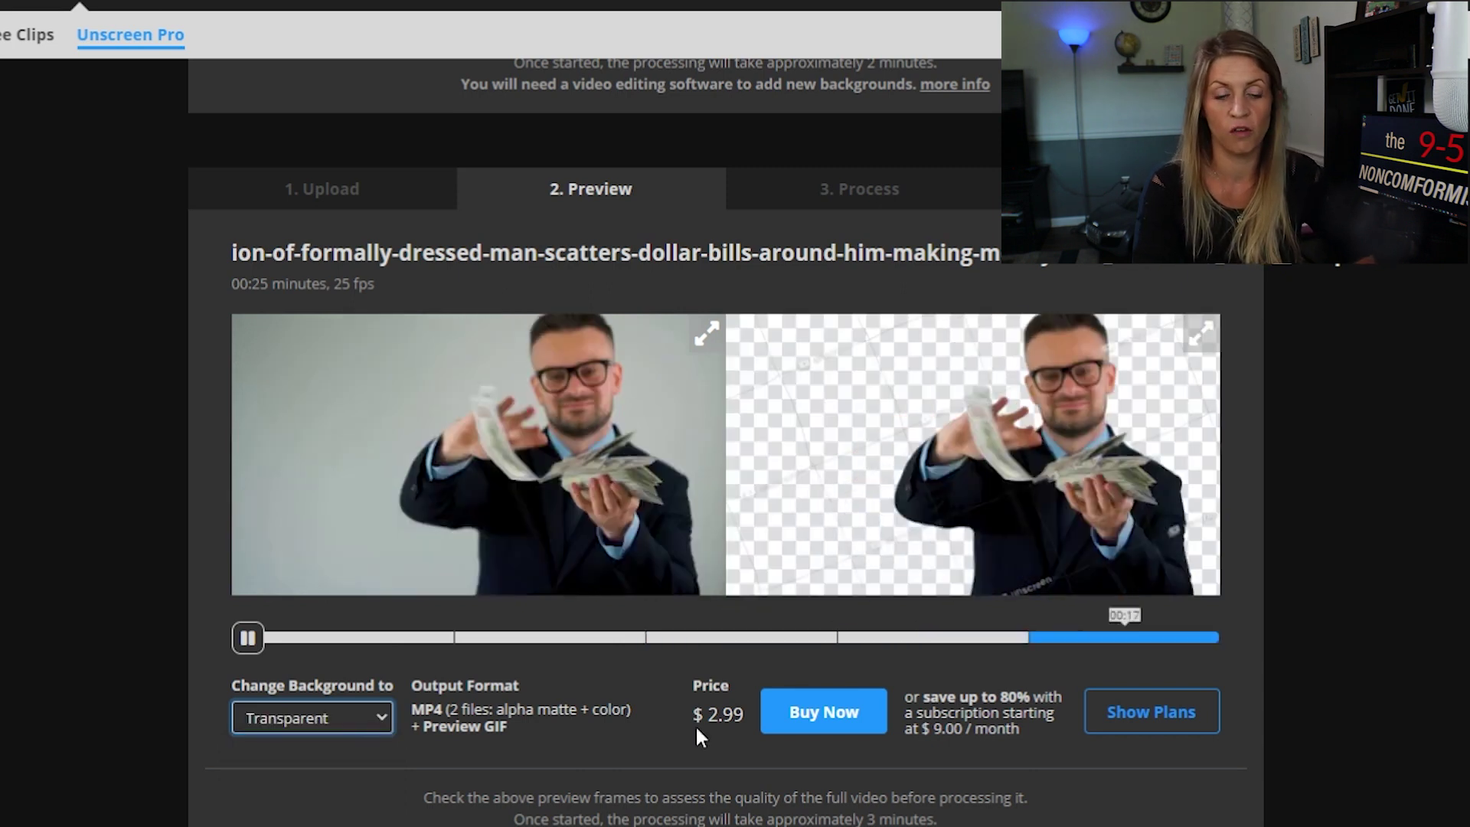
pyautogui.scroll(7, 880, 720)
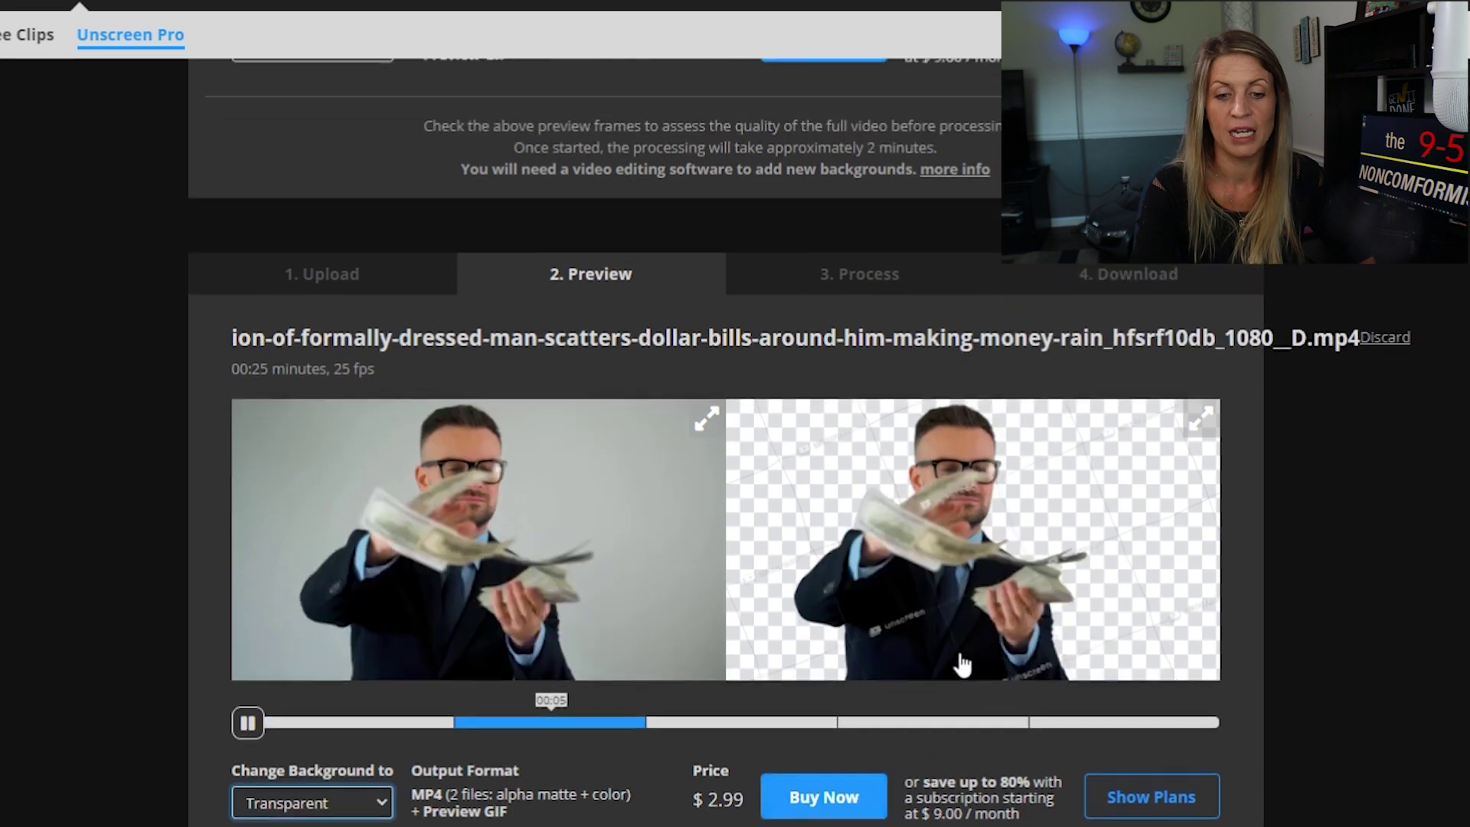
pyautogui.scroll(3, 885, 726)
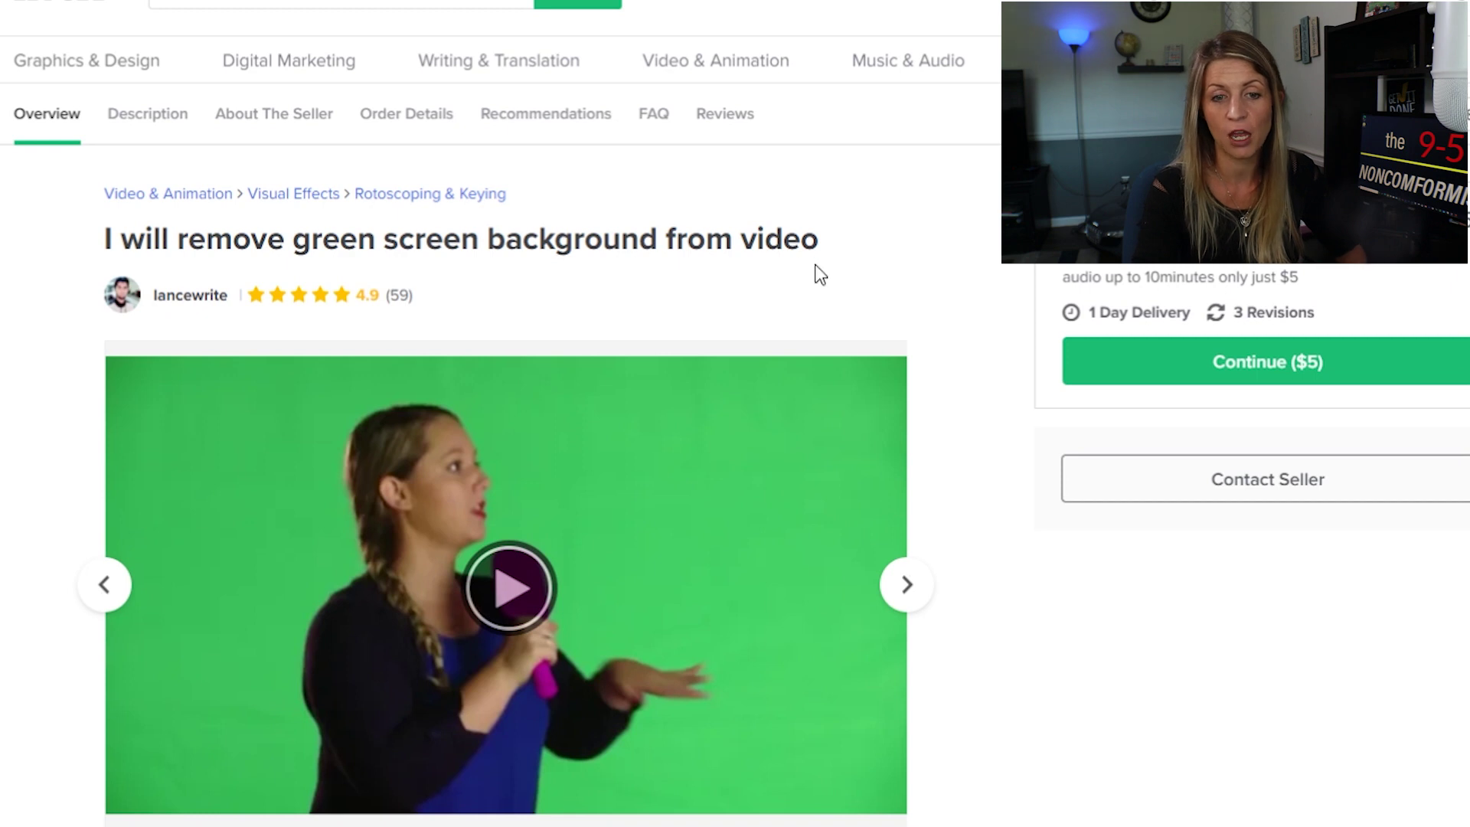
pyautogui.scroll(-2, 817, 277)
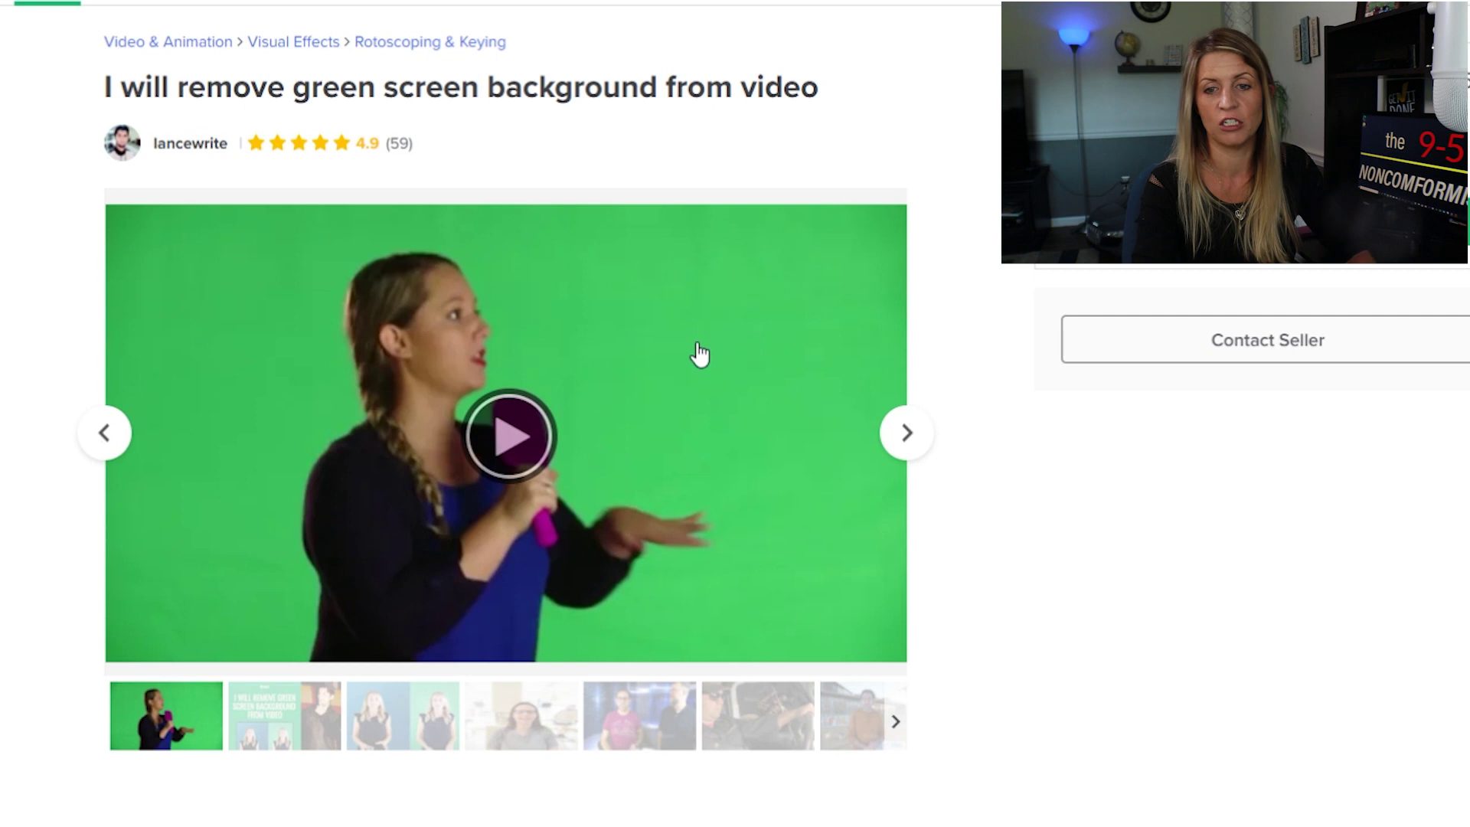
pyautogui.scroll(-3, 465, 502)
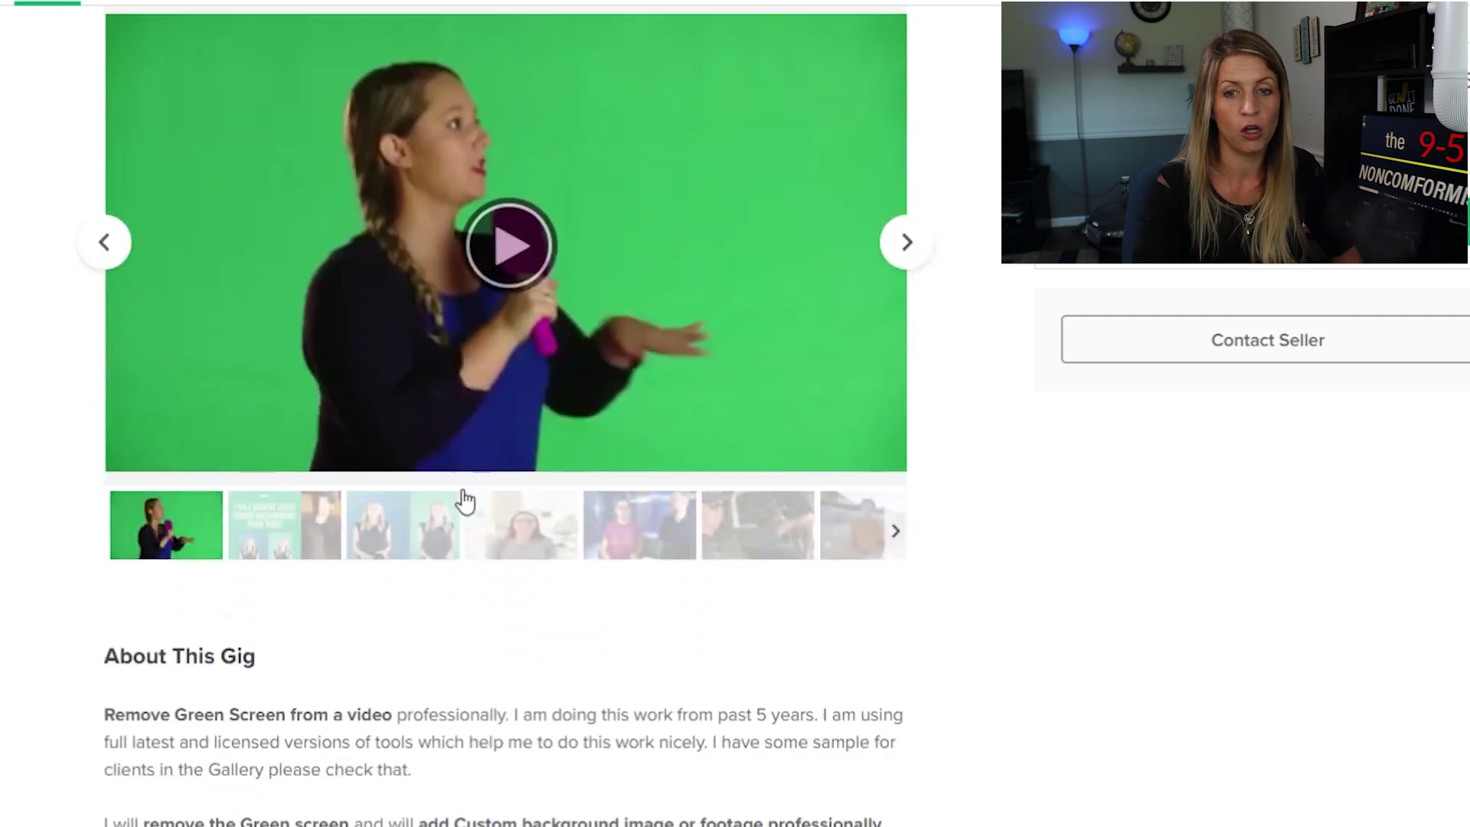
pyautogui.scroll(-5, 875, 696)
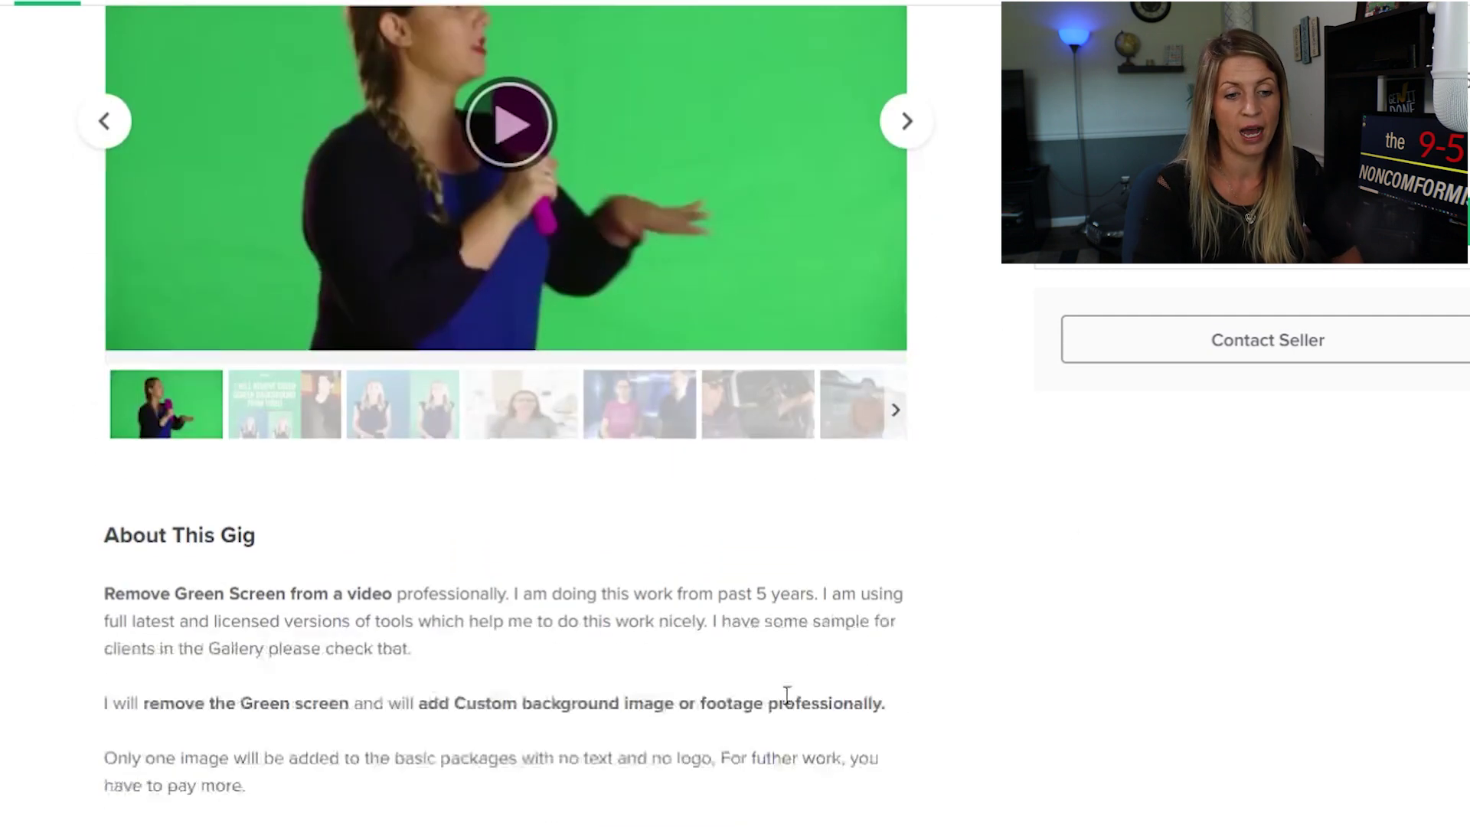
pyautogui.scroll(-5, 255, 623)
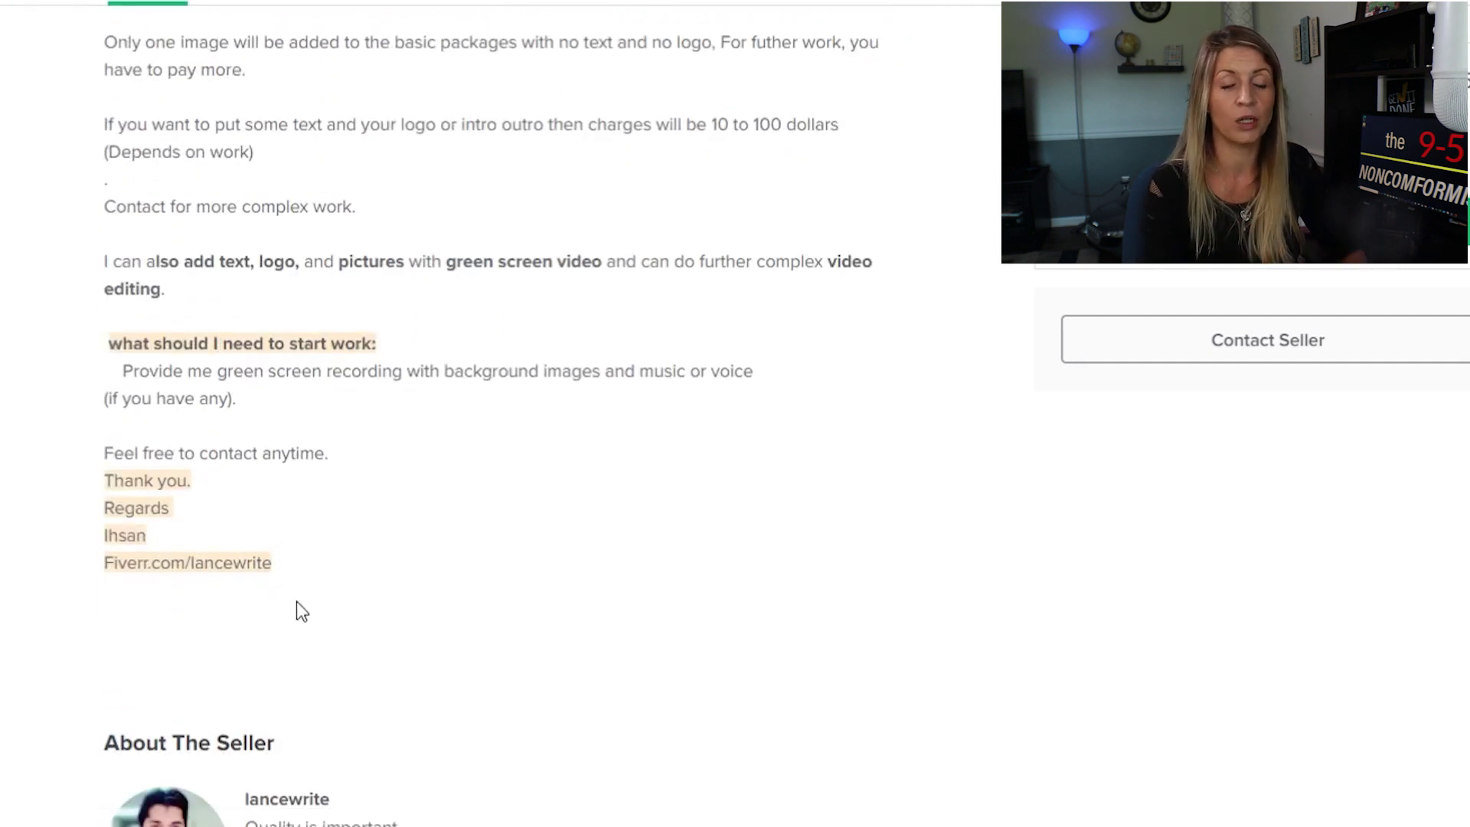
pyautogui.scroll(9, 327, 482)
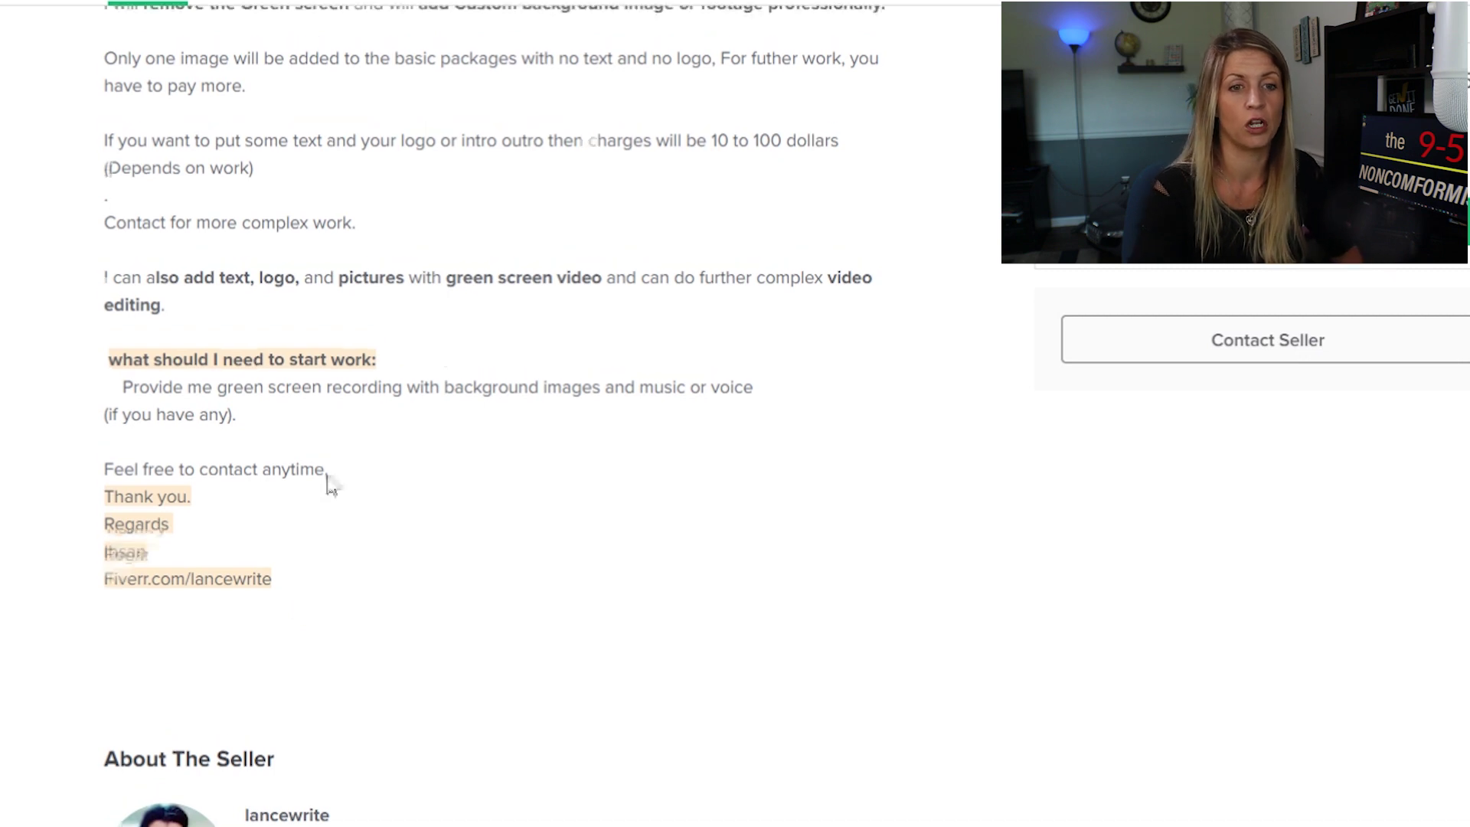
pyautogui.scroll(5, 540, 299)
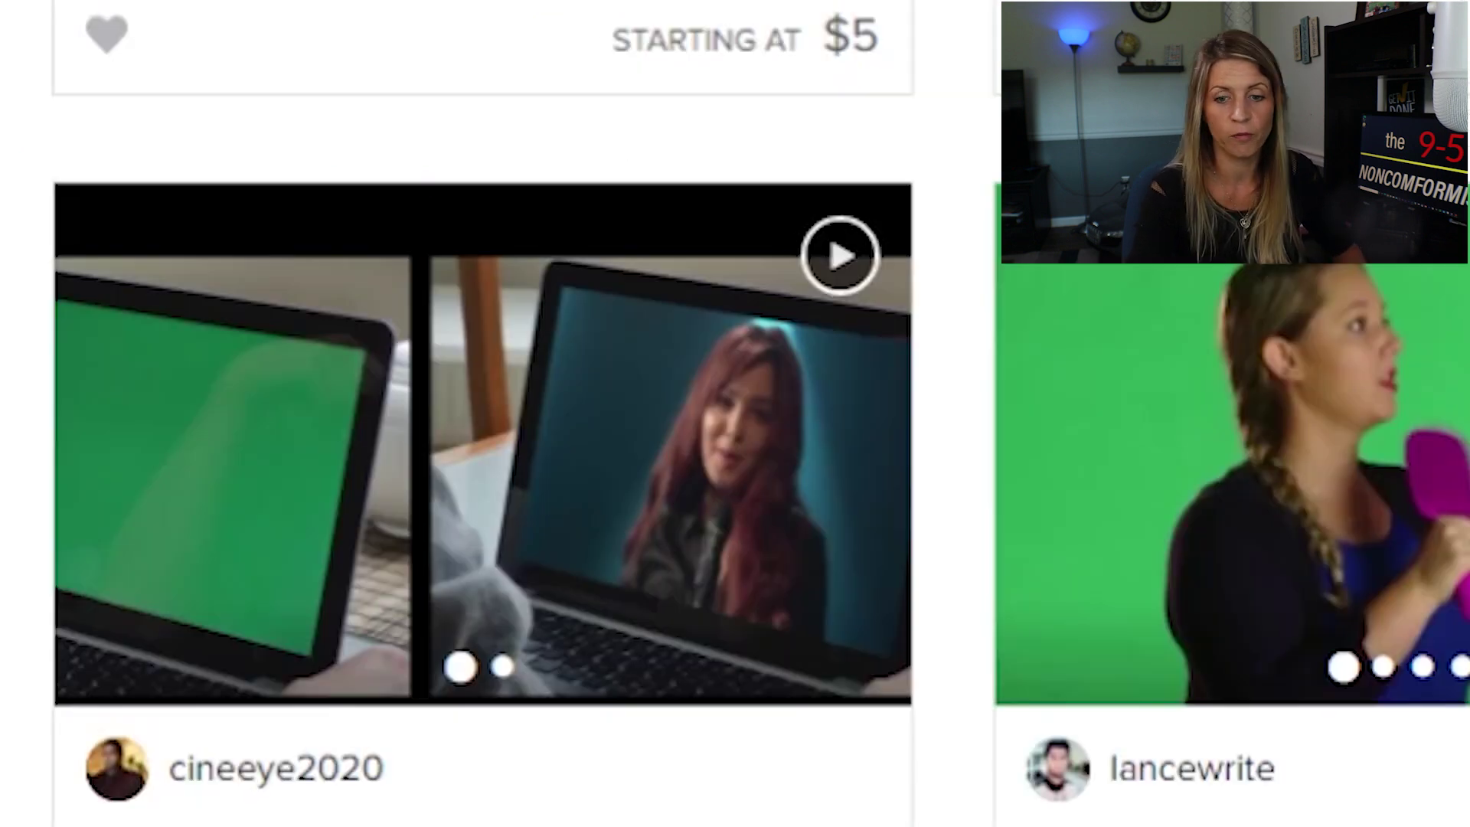
# Scroll through the Fiverr background removal gigs and their starting prices
pyautogui.scroll(-4, 295, 590)
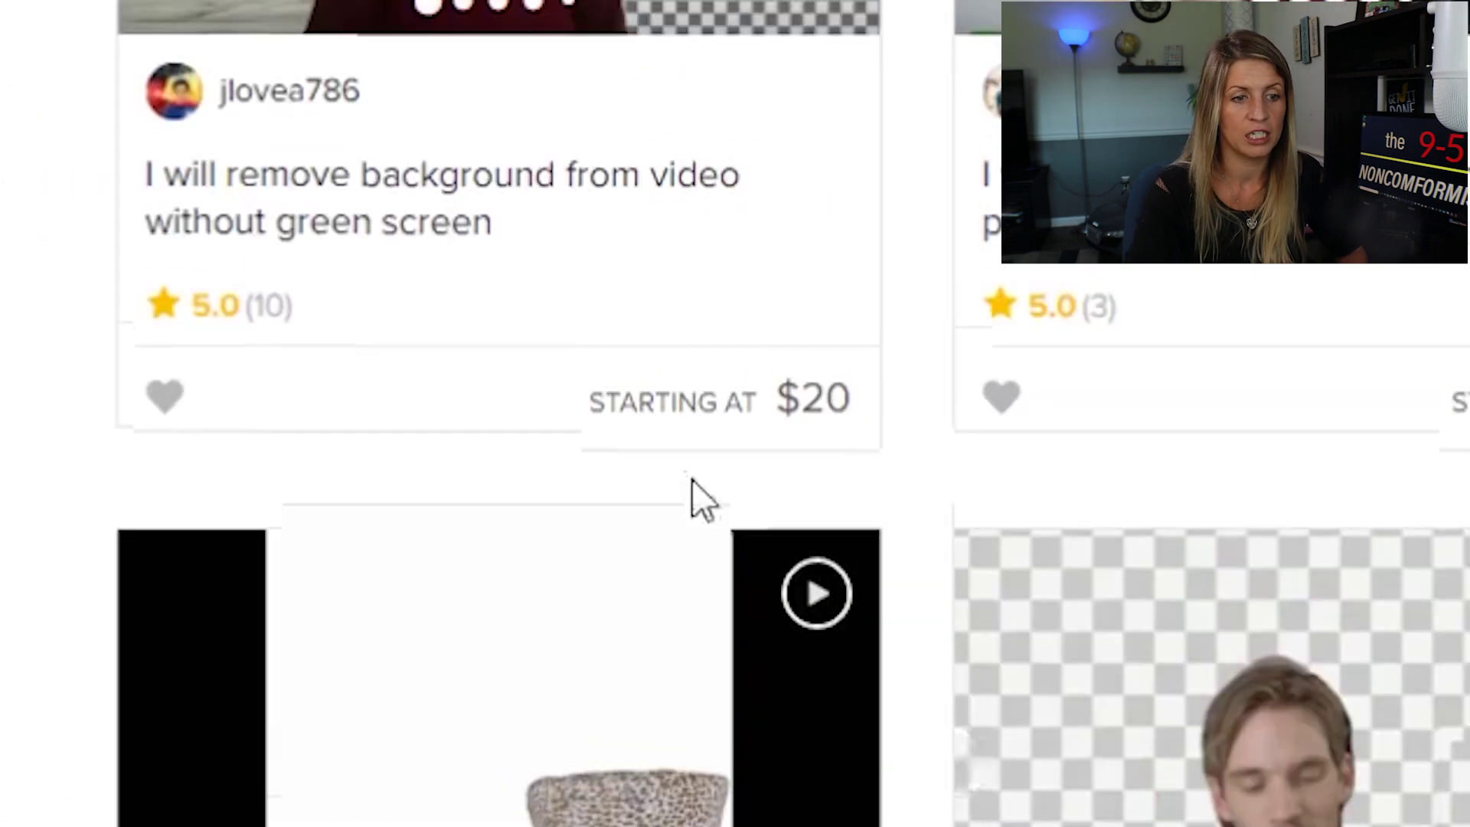
pyautogui.scroll(5, 699, 498)
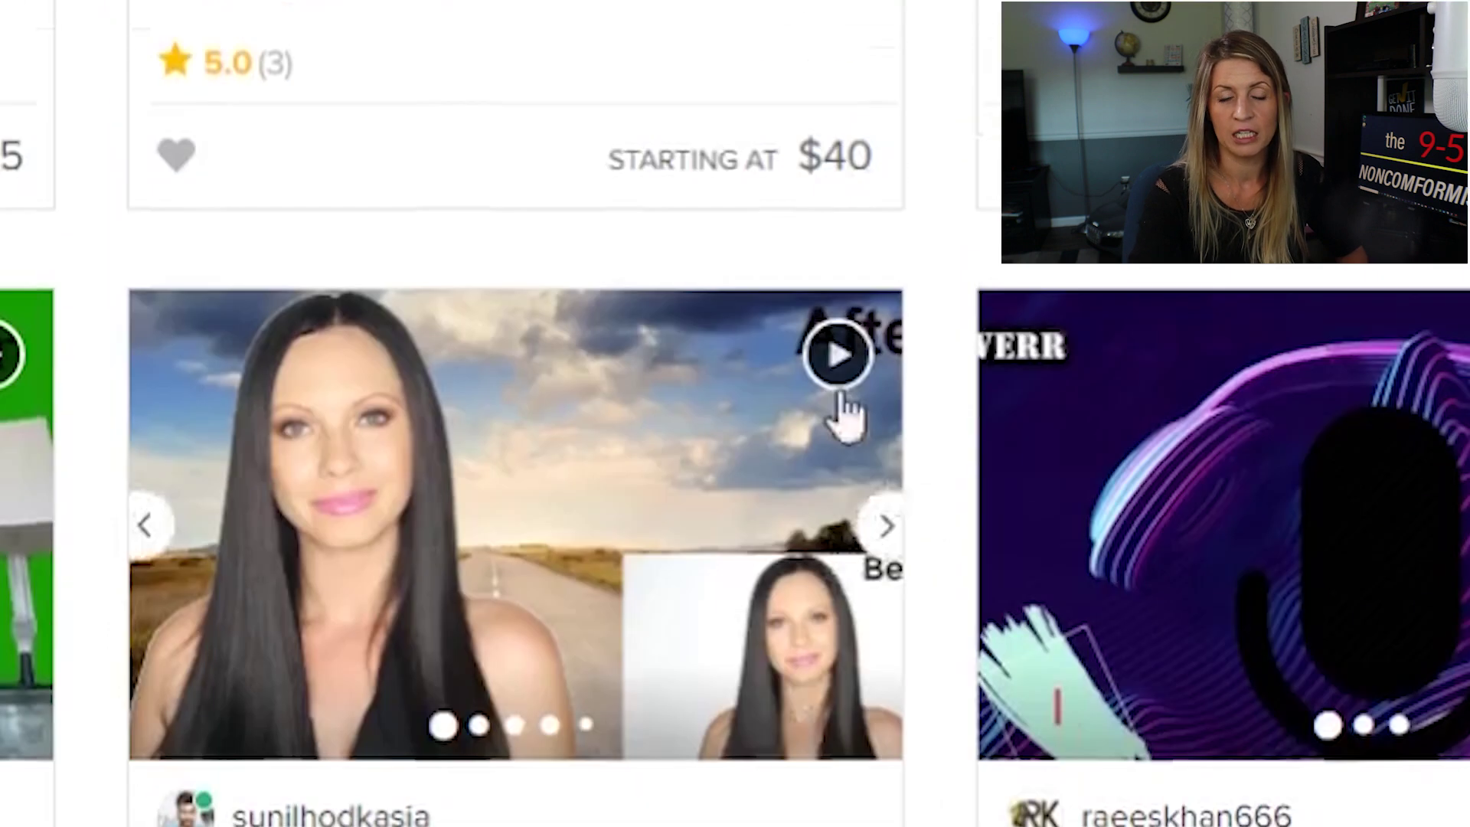
pyautogui.scroll(5, 840, 394)
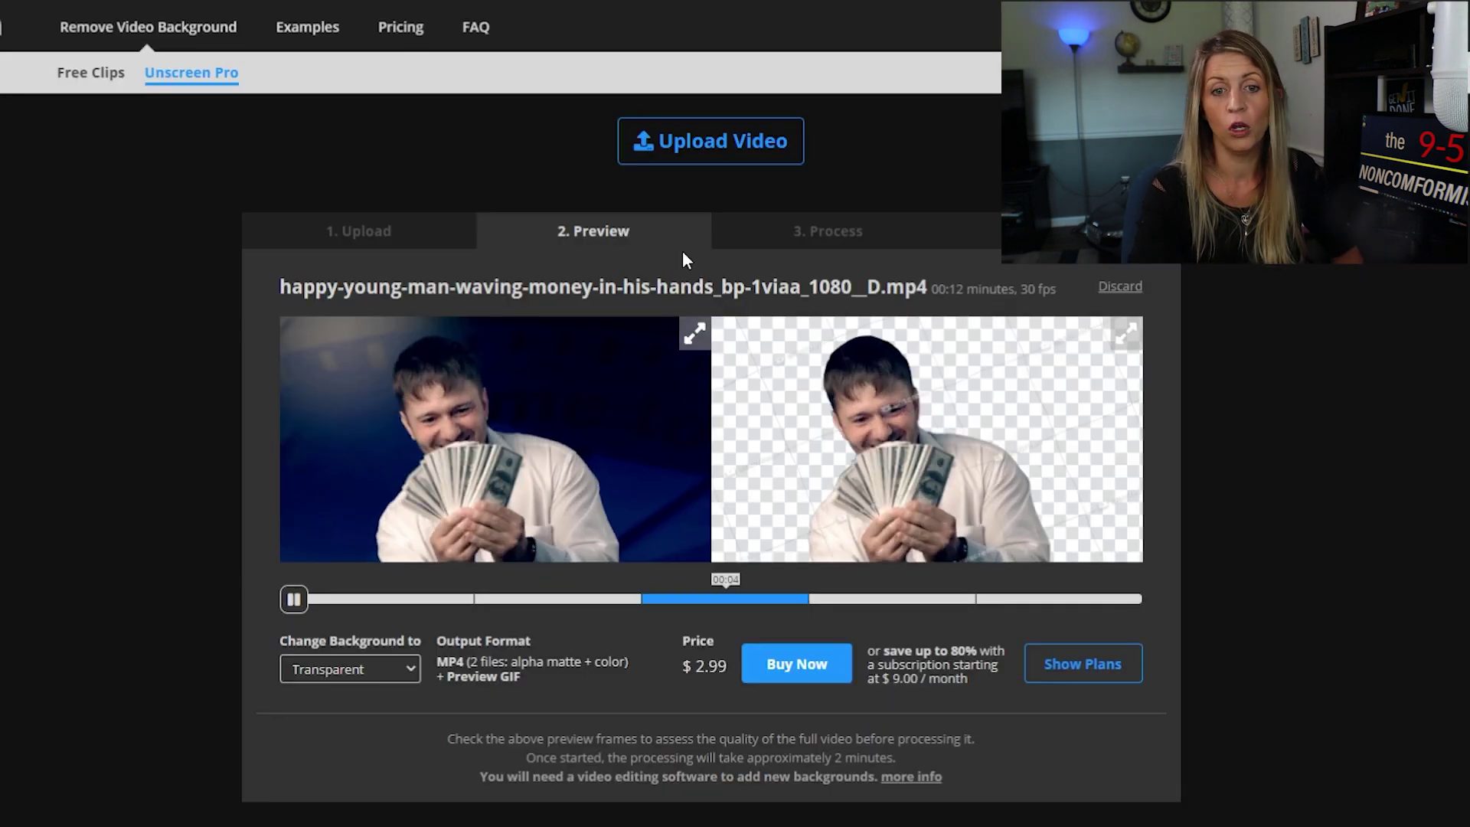
# Upload happy-businessman-dancing-on-the-beach_SB.mp4 to Unscreen Pro for background removal
pyautogui.click(705, 146)
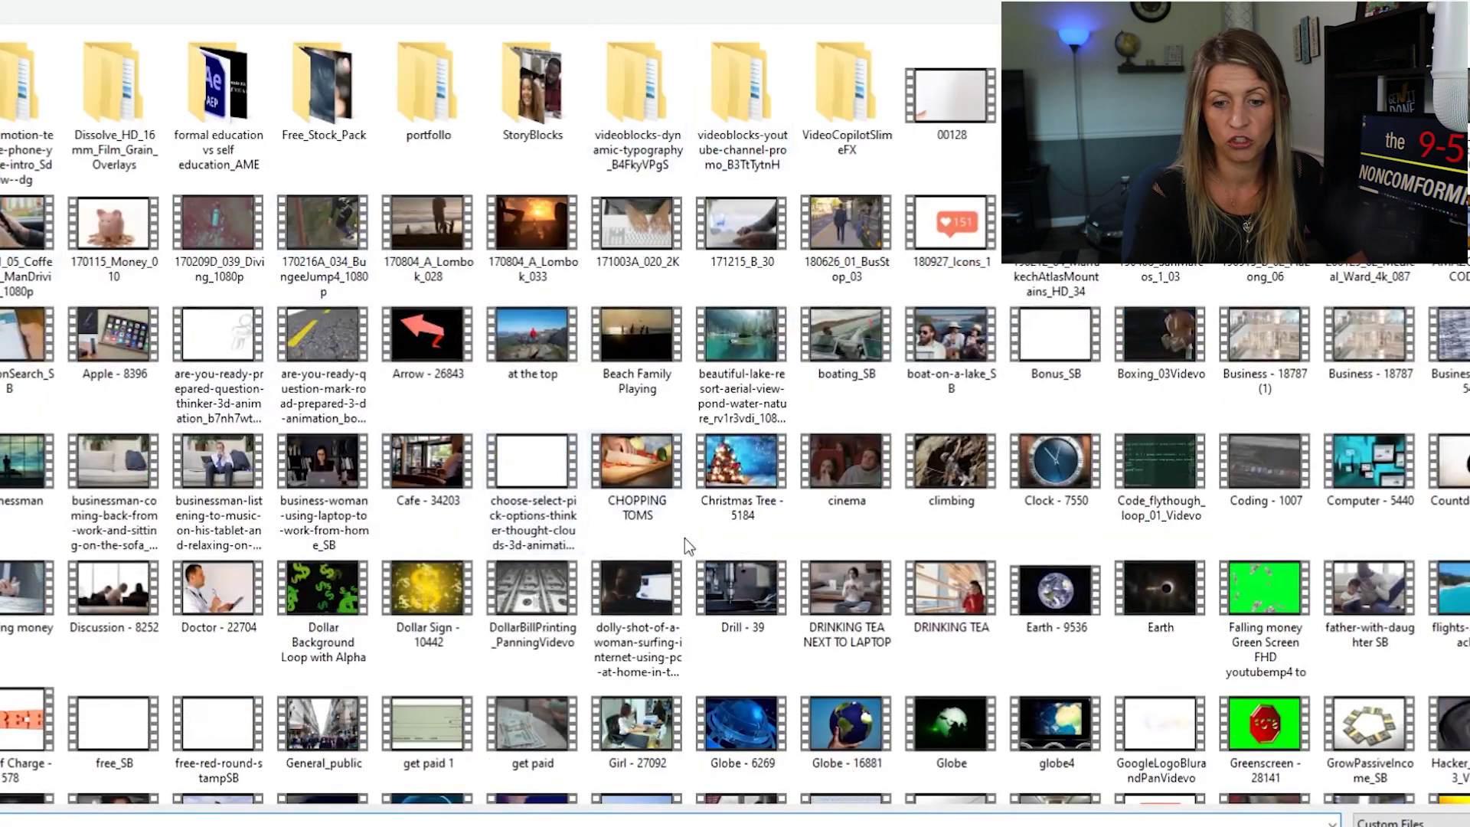
pyautogui.scroll(-5, 885, 677)
pyautogui.doubleClick(536, 367)
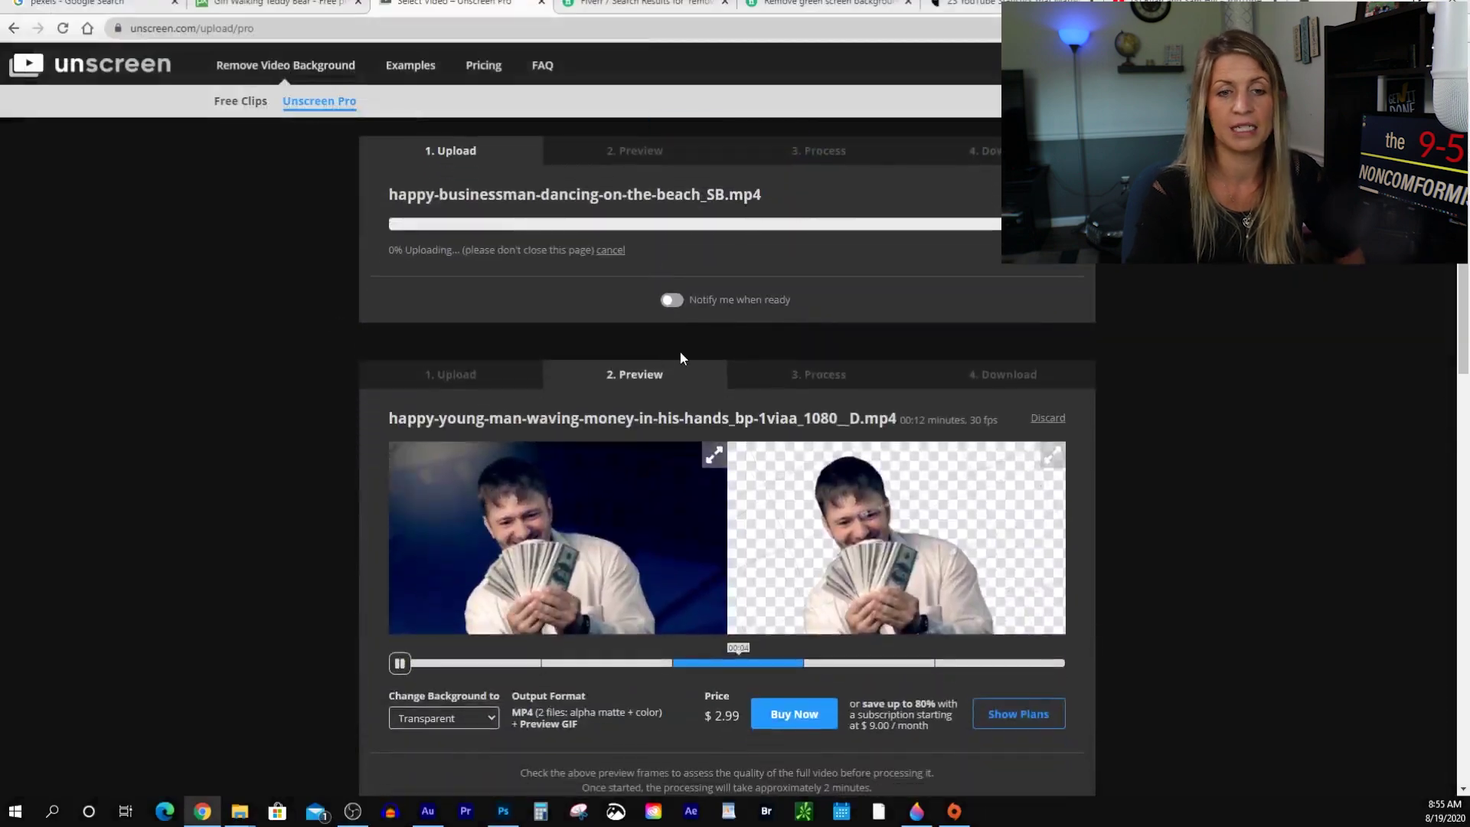
pyautogui.scroll(1, 631, 430)
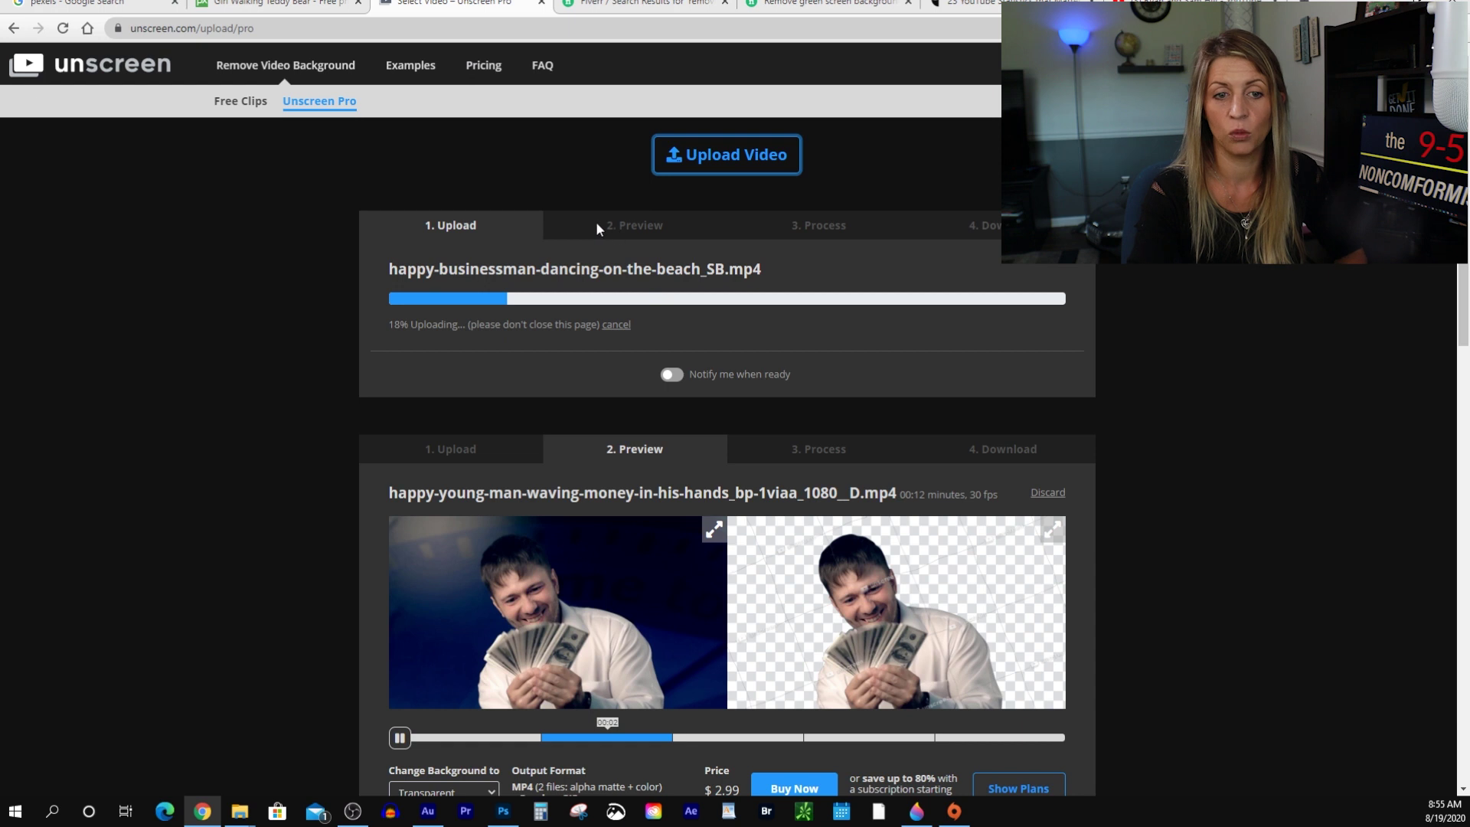
pyautogui.scroll(-1, 646, 261)
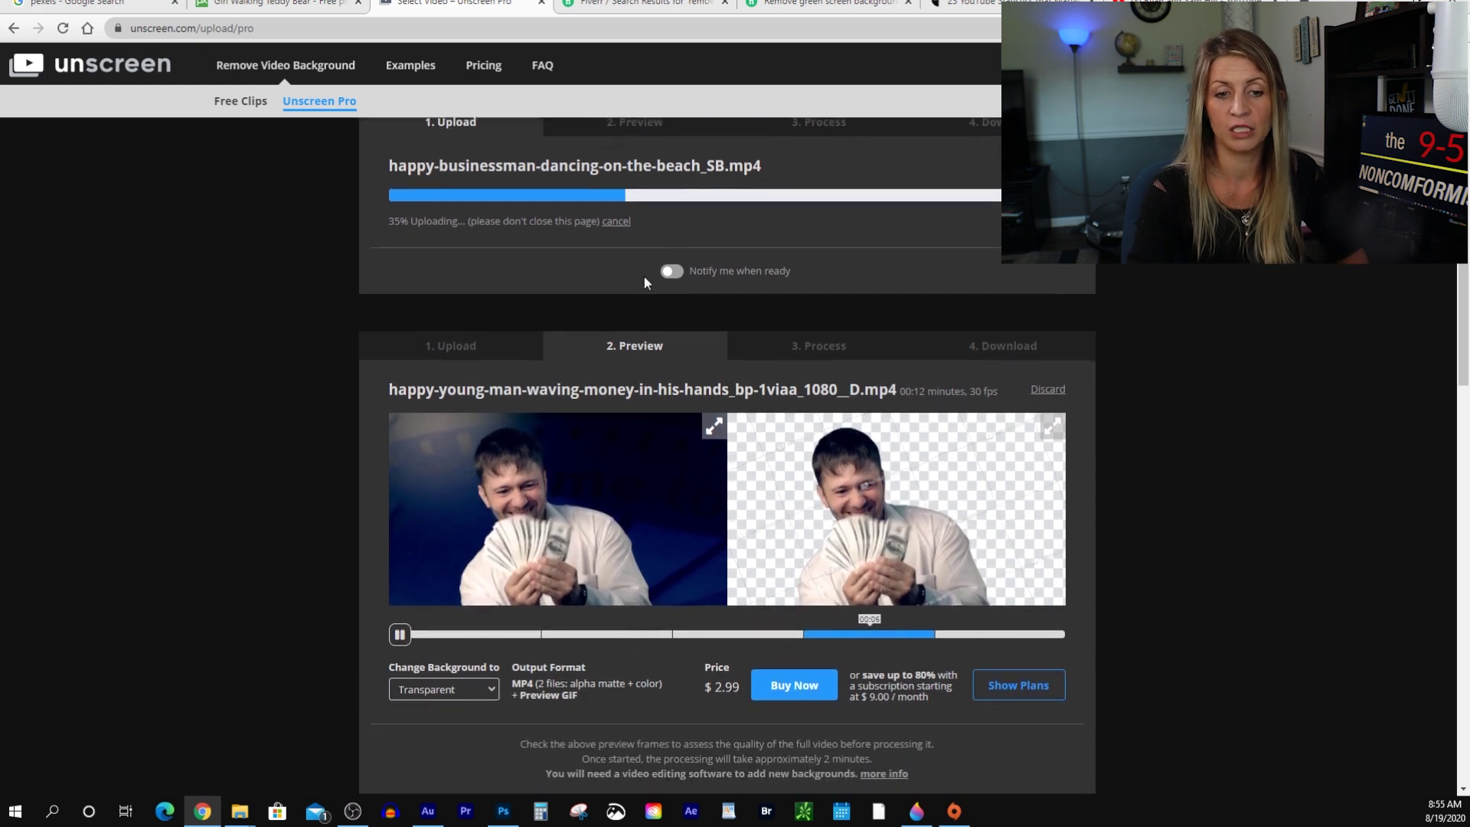